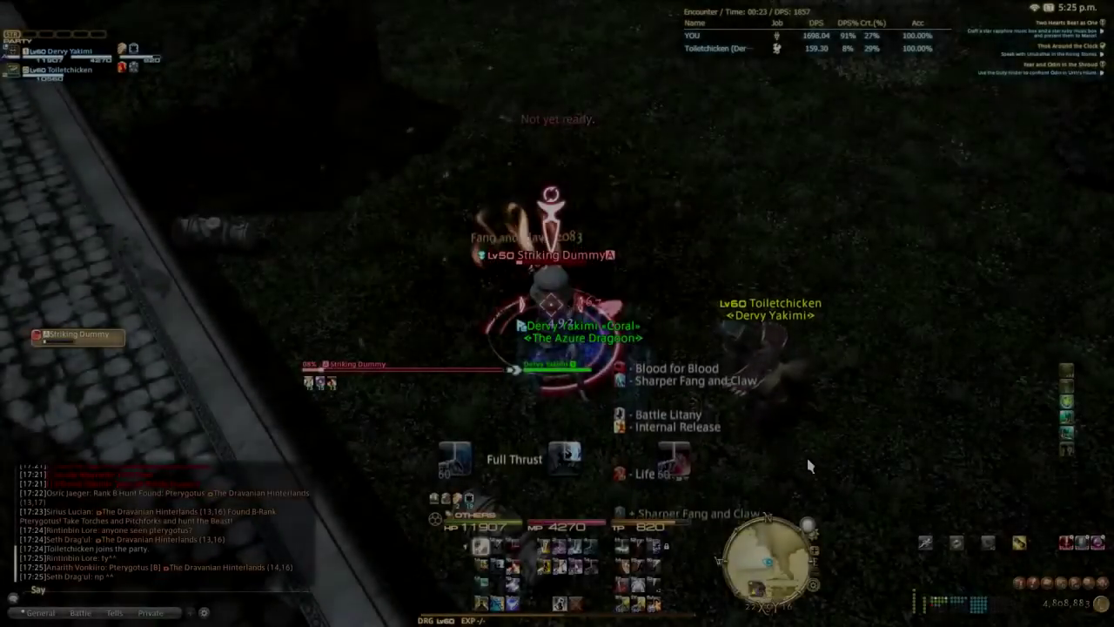
Step: Open on the striking dummy with Heavy Thrust, Disembowel, Leg Sweep, Chaos Thrust and Blood of the Dragon
key(2)
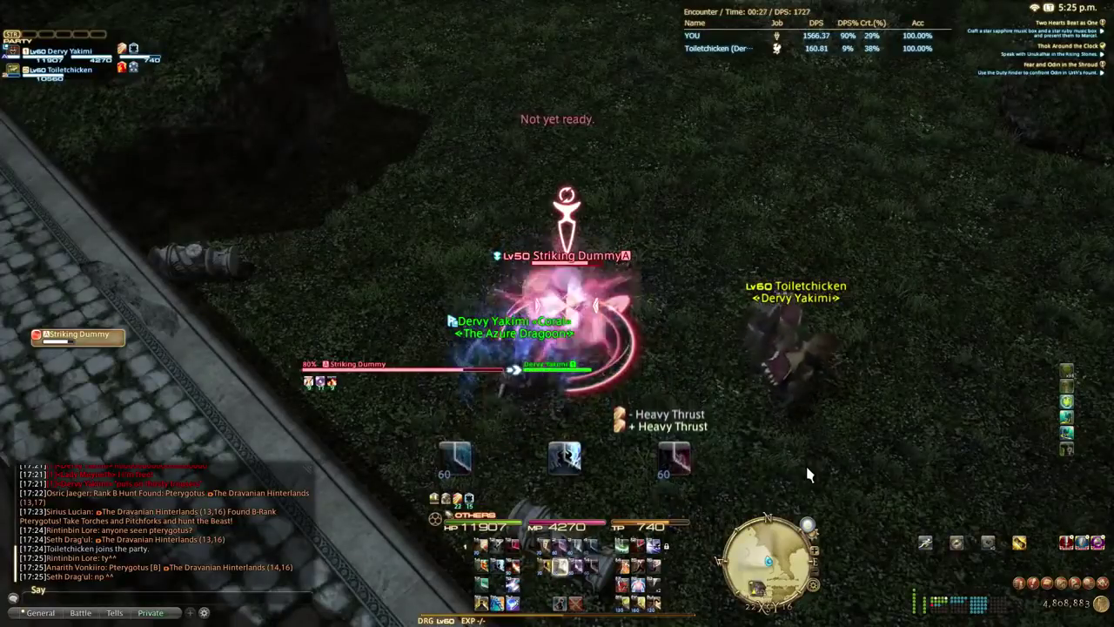
key(3)
key(4)
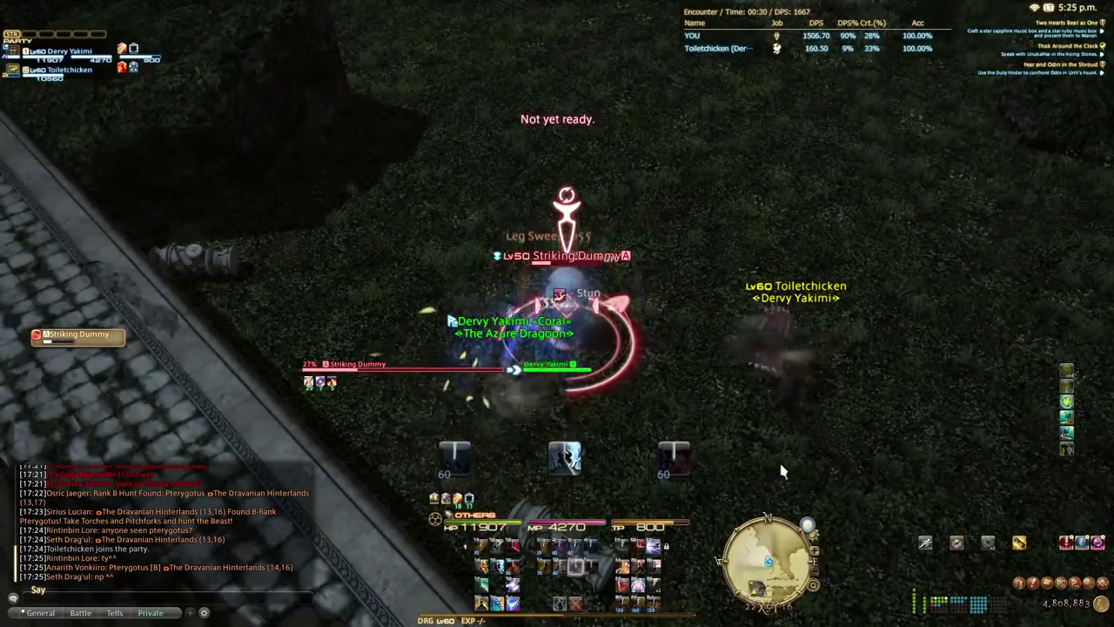
key(5)
key(6)
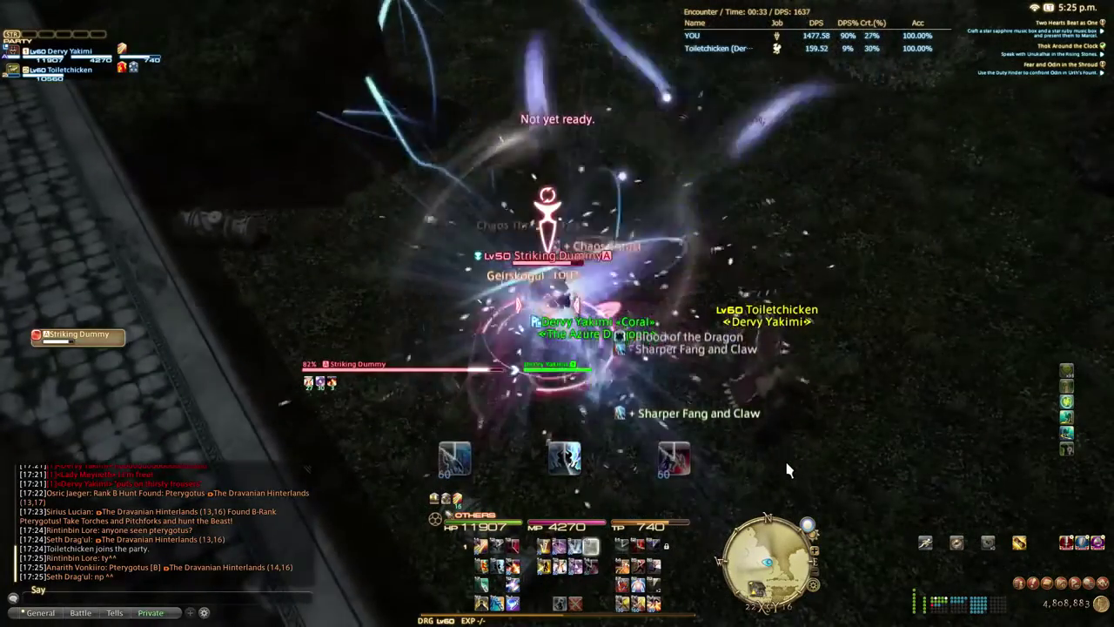
Step: Swing the camera around the dummies while adding Phlebotomize and another Heavy Thrust
drag(848, 368, 774, 385)
scroll(821, 364, down, 3)
key(7)
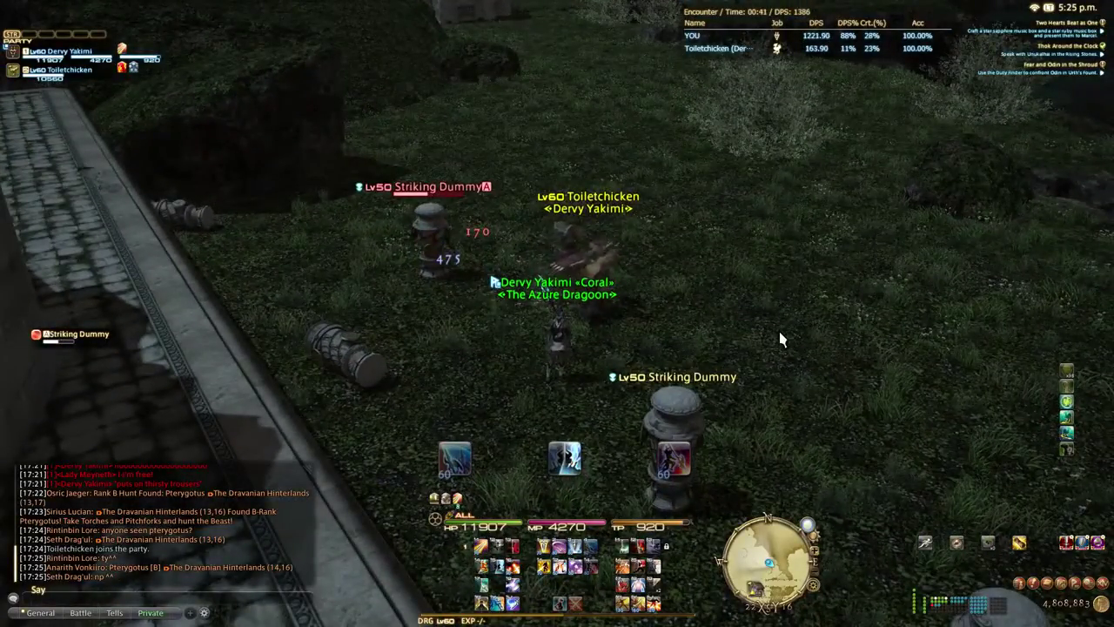
mouse_move(780, 339)
mouse_down()
mouse_move(858, 342)
mouse_move(766, 330)
mouse_move(774, 322)
mouse_up()
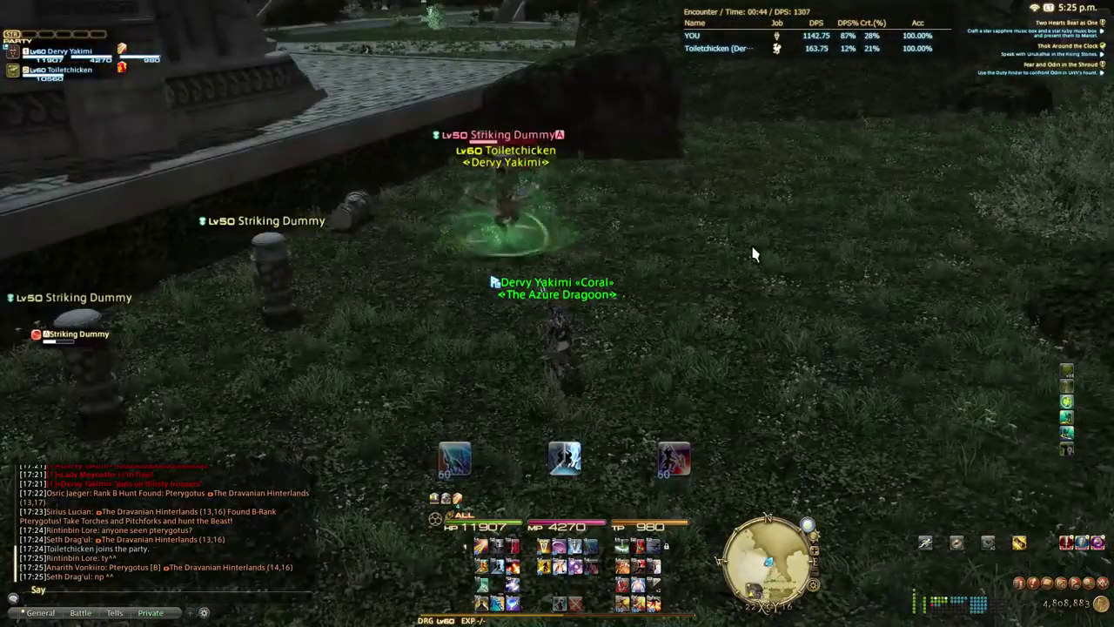
drag(749, 230, 914, 389)
key(2)
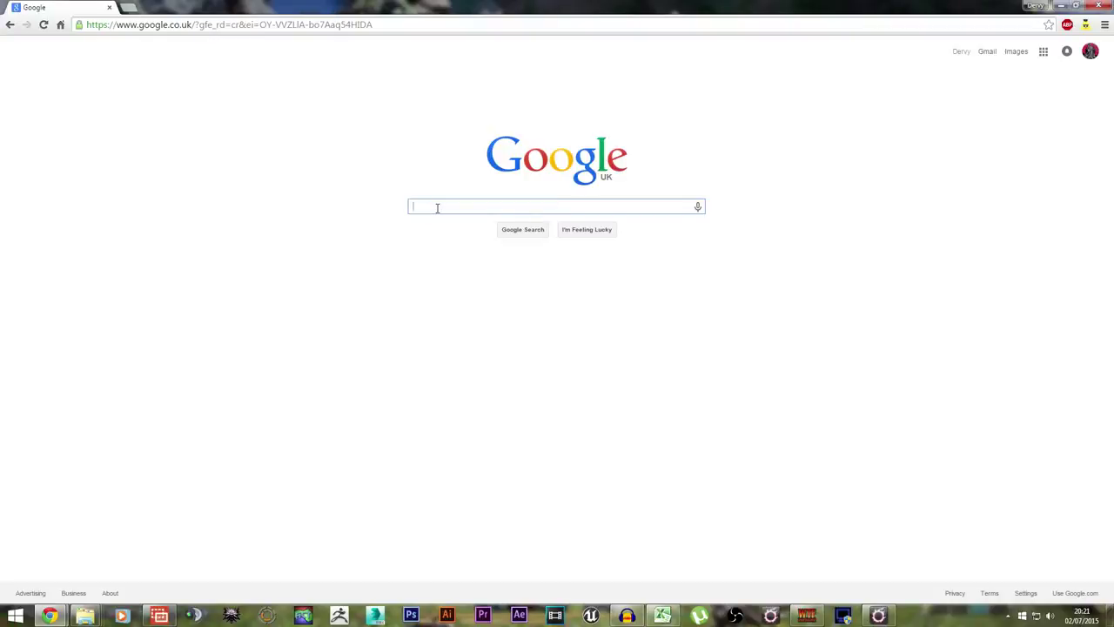
Step: Search Google for 'advanced combat tracker' and open the site's Downloads sitelink
text(adv)
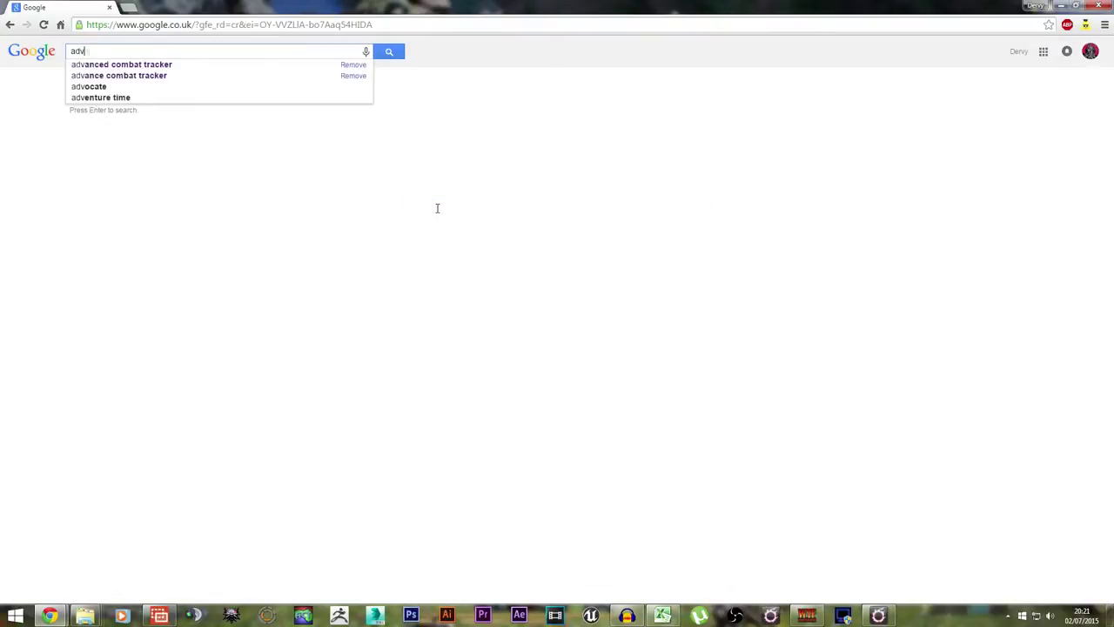
text(anced combat rt)
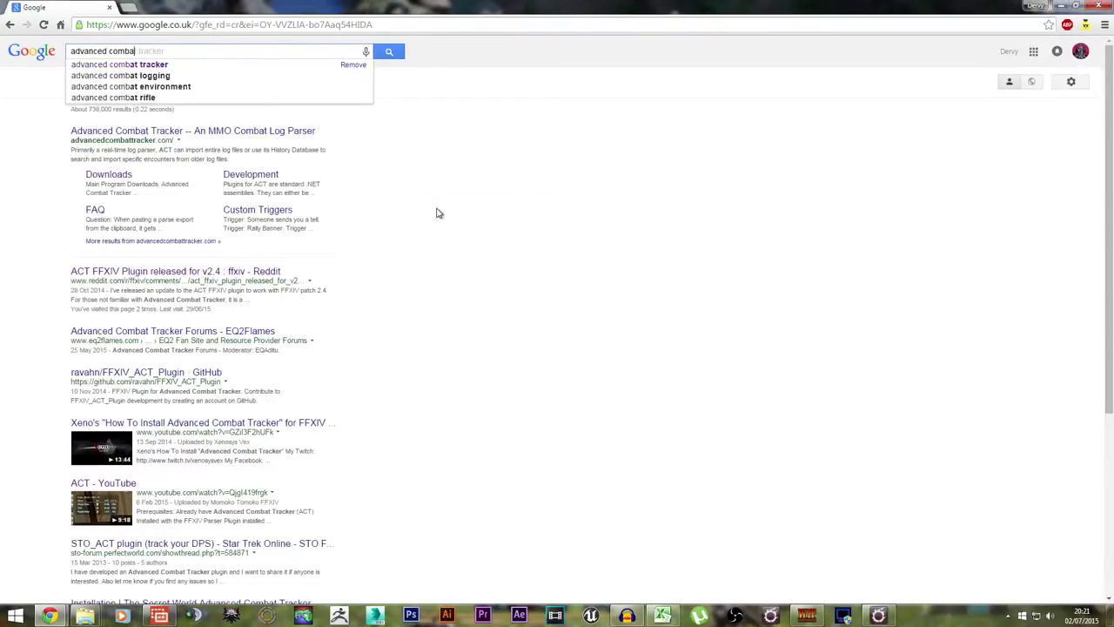
key(BackSpace)
key(BackSpace)
text(tracker)
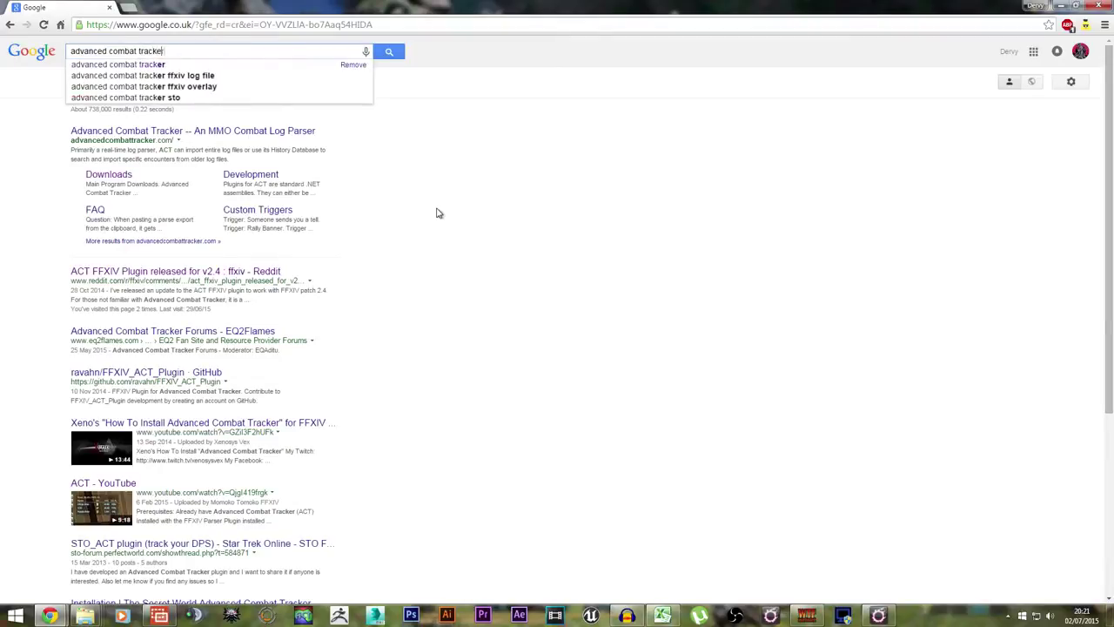
key(Return)
click(110, 175)
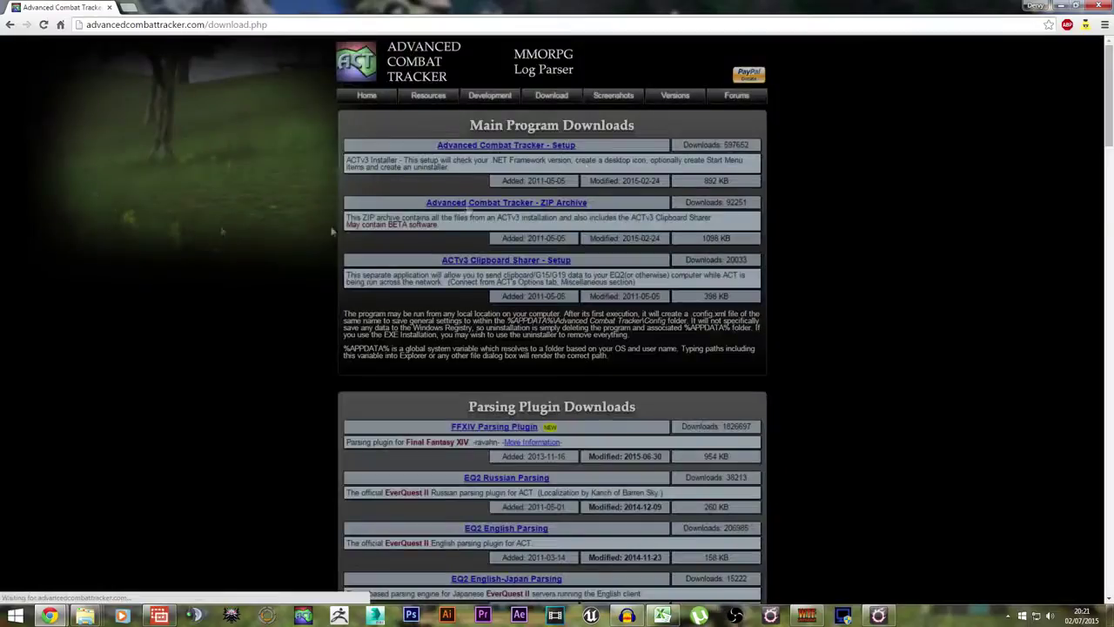
Step: Download the Advanced Combat Tracker setup installer, ACTv3-Setup.exe
click(561, 145)
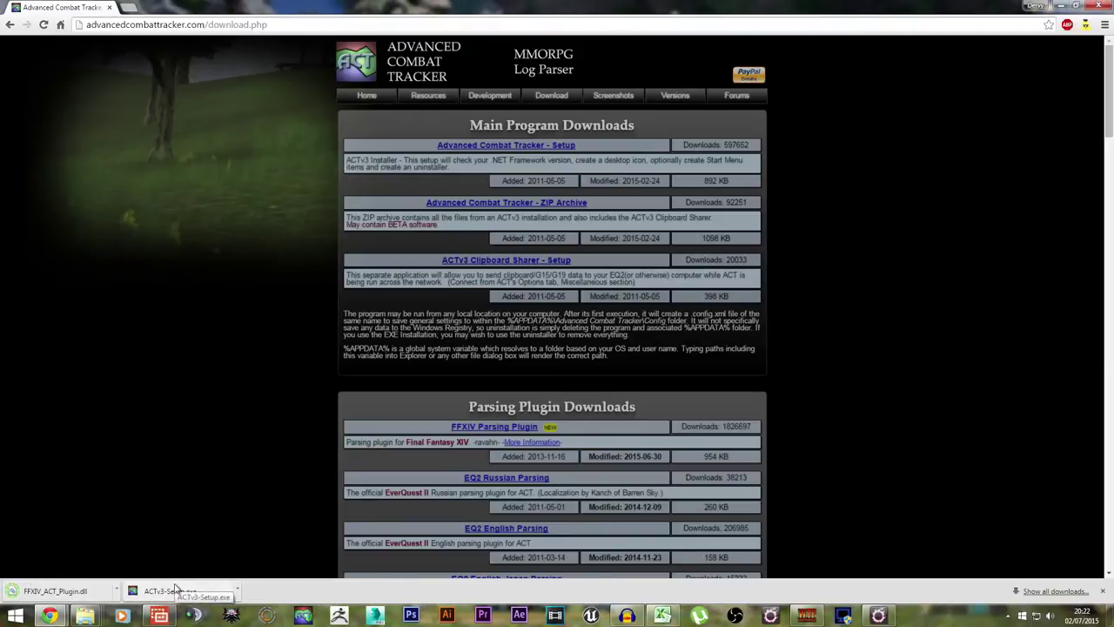
click(203, 26)
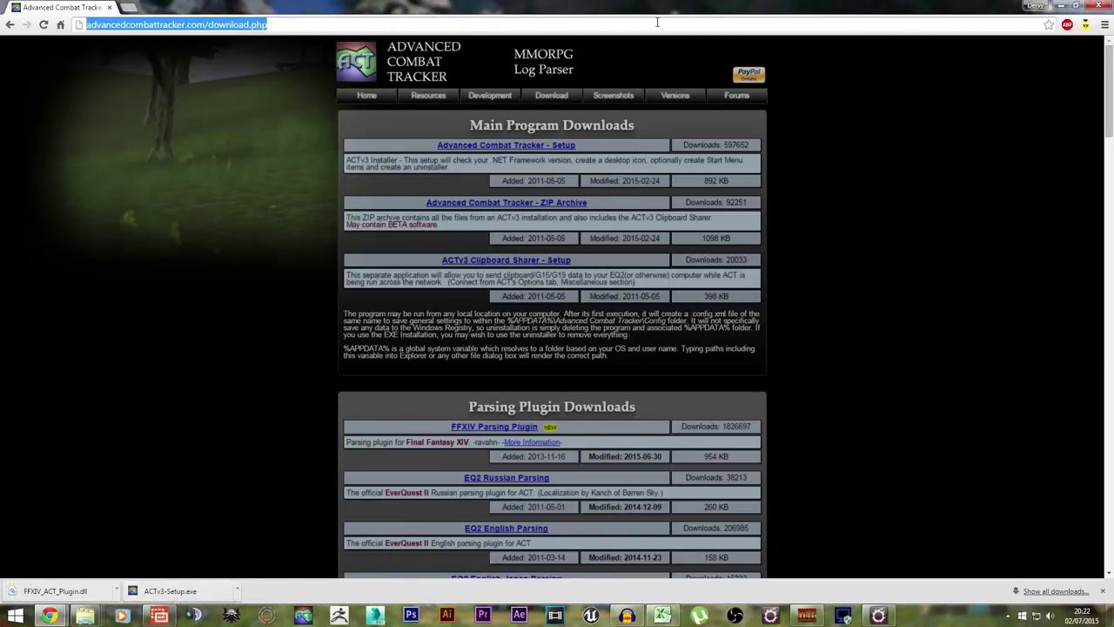
Step: Load the GitHub OverlayPlugin releases page from the 'rainb' address-bar suggestion
text(rainbo)
key(Down)
key(Return)
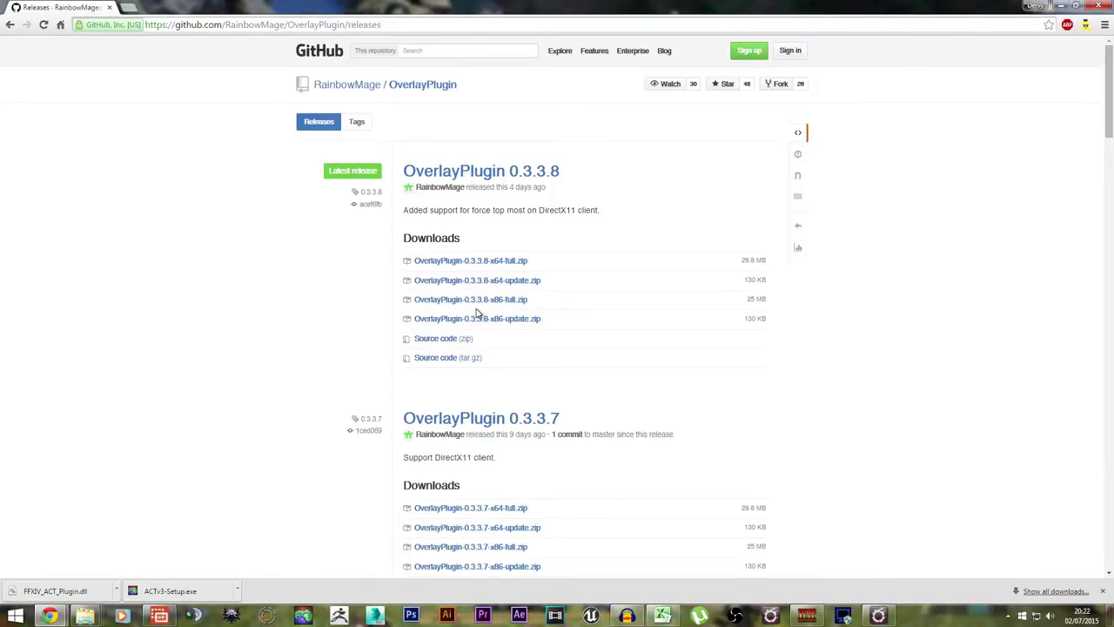
click(15, 621)
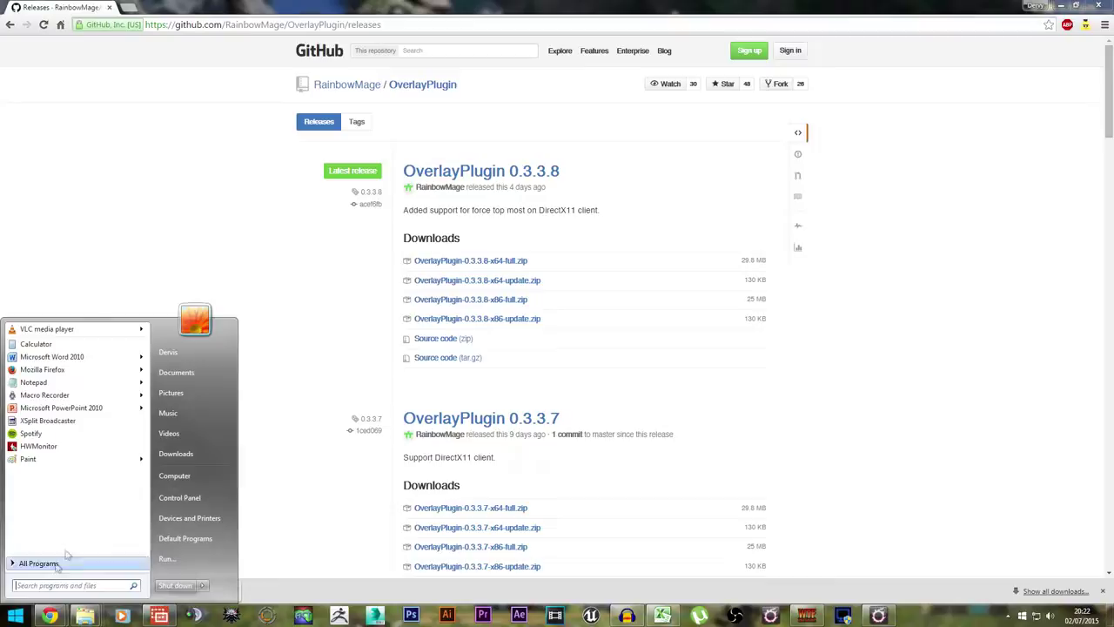
right_click(180, 476)
click(215, 585)
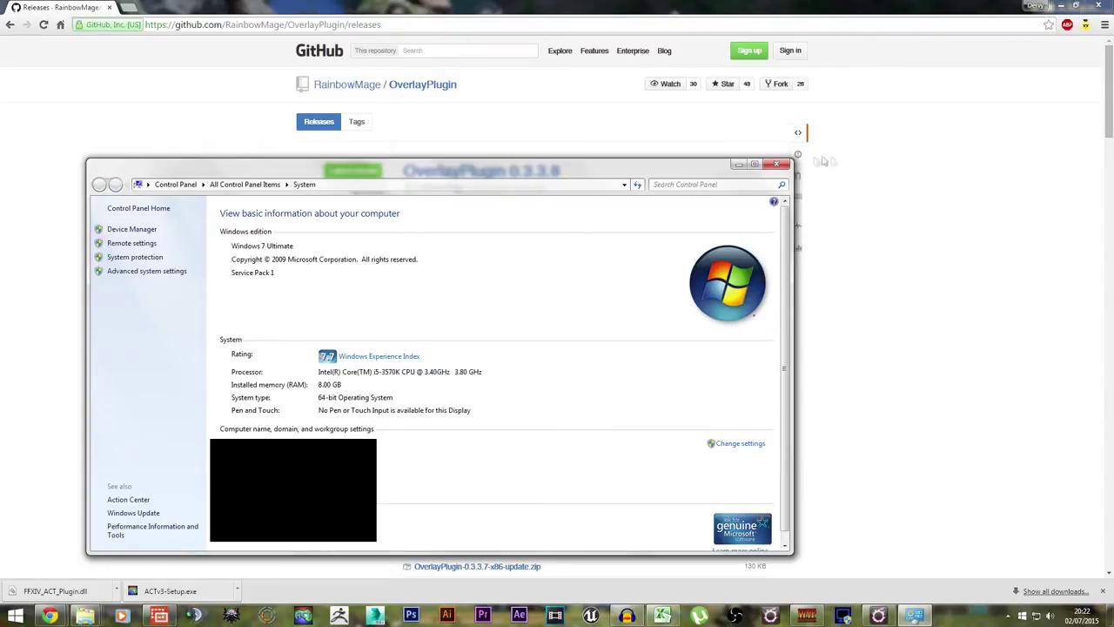
click(777, 165)
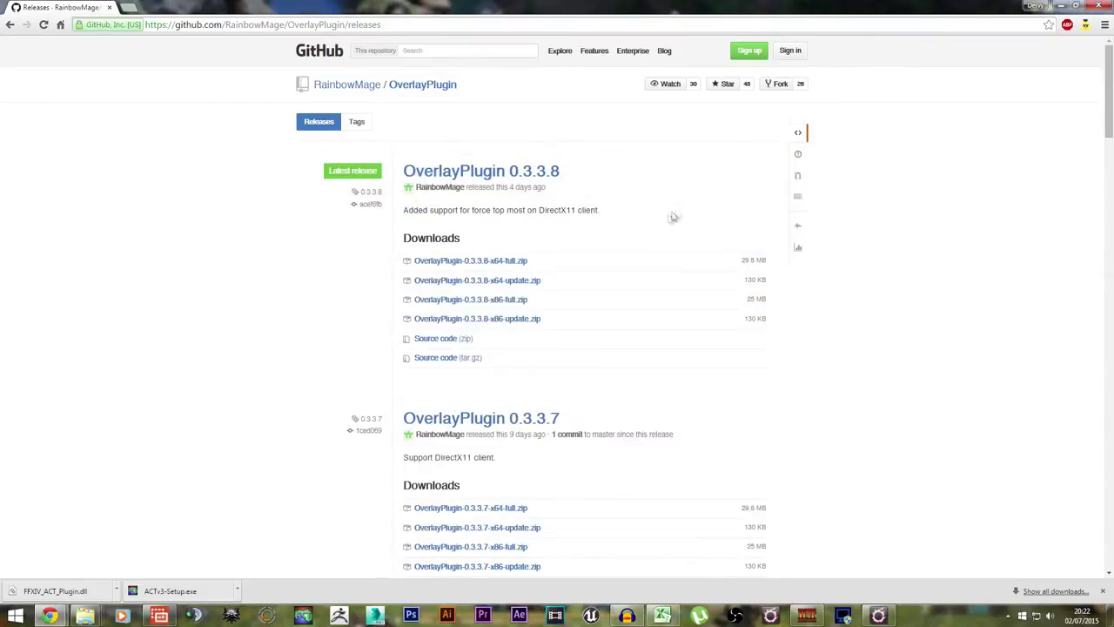
click(516, 270)
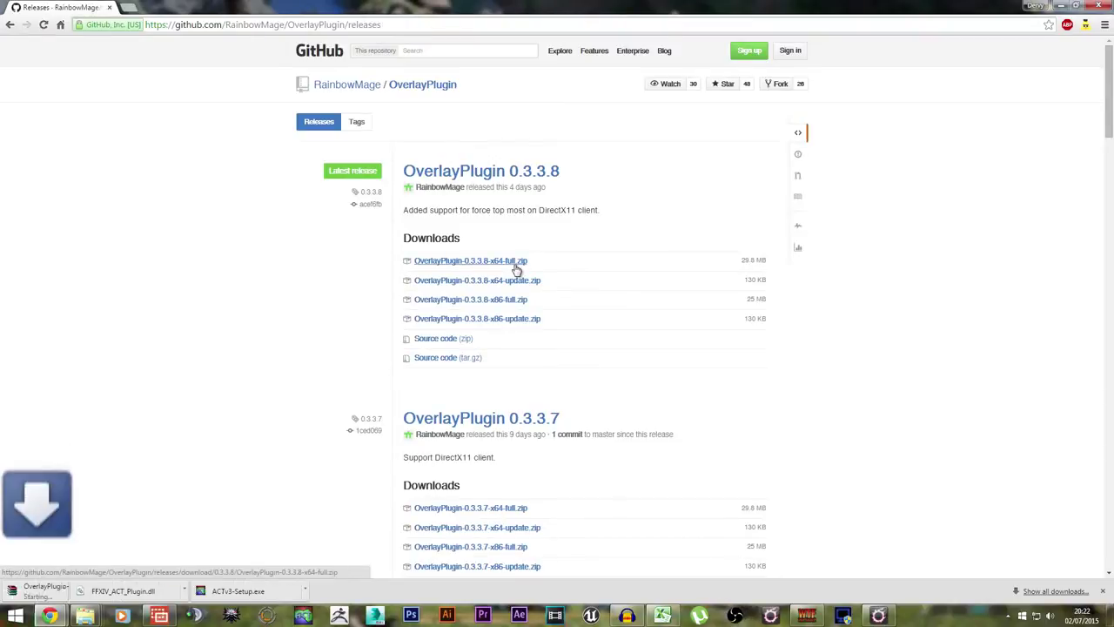
Step: Search Google for 'microsoft .net framework 4.5' from the address bar
click(169, 26)
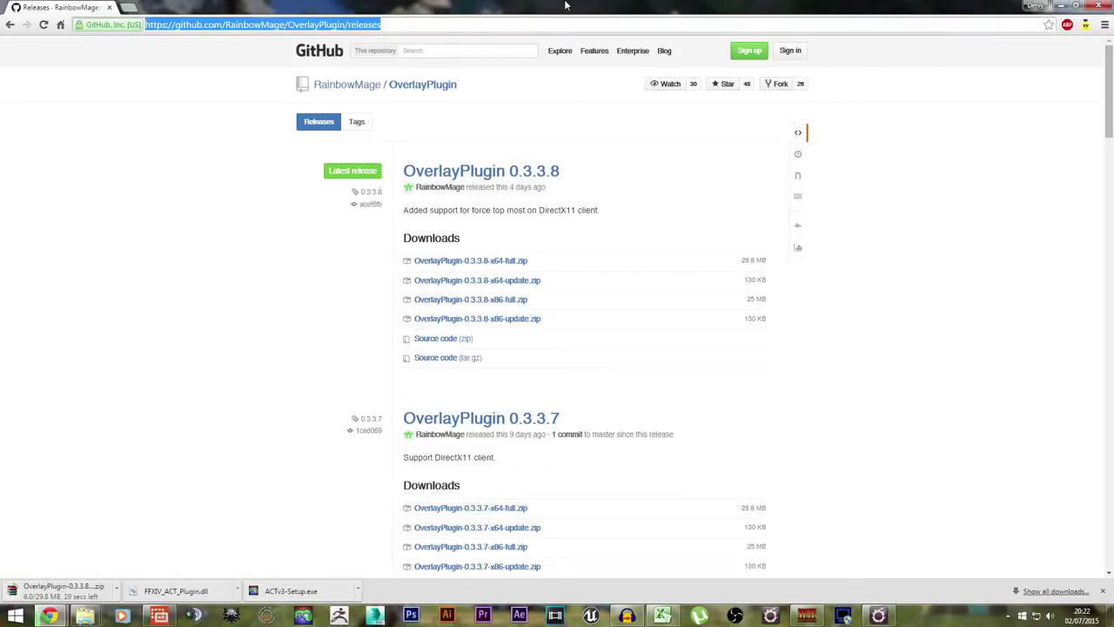
text(micro)
key(End)
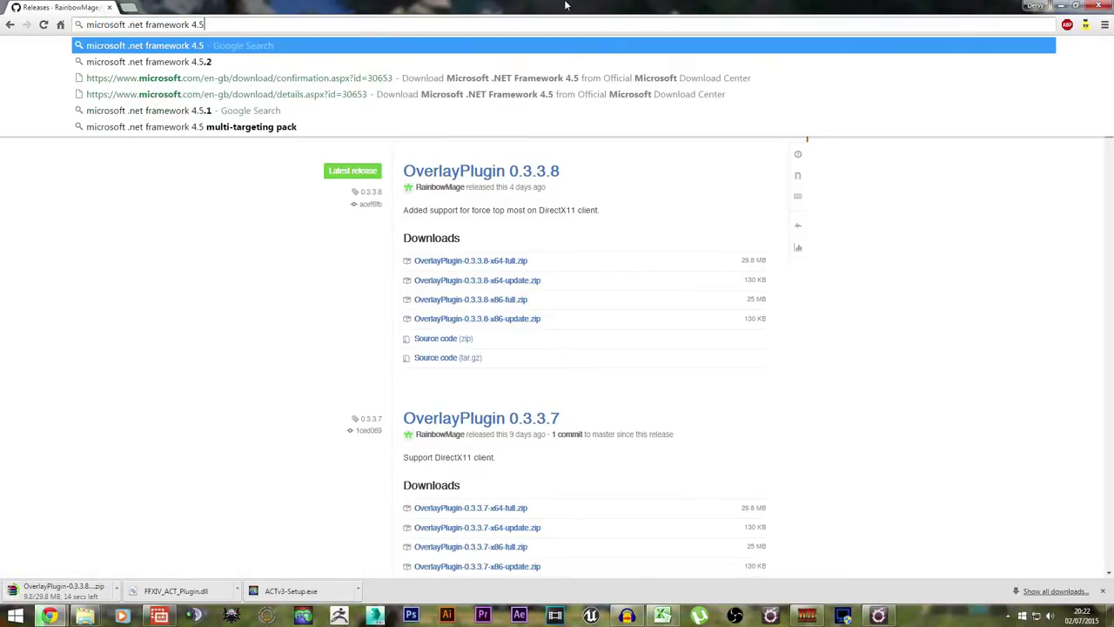
key(Return)
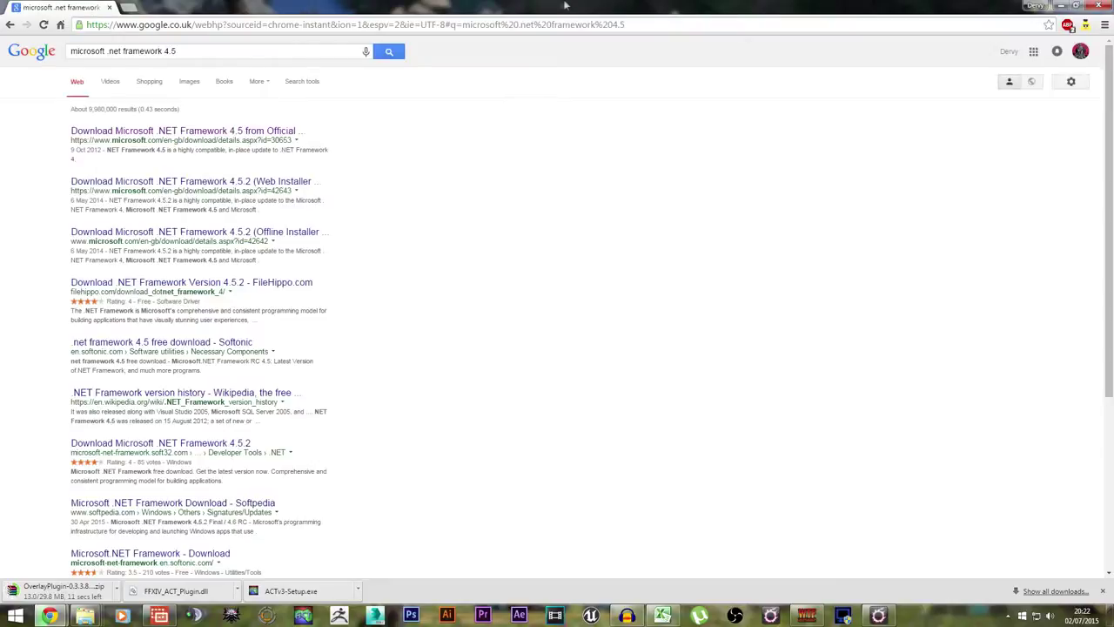
Step: Download the .NET Framework 4.5 installer from Microsoft, declining the extra suggested downloads
click(100, 132)
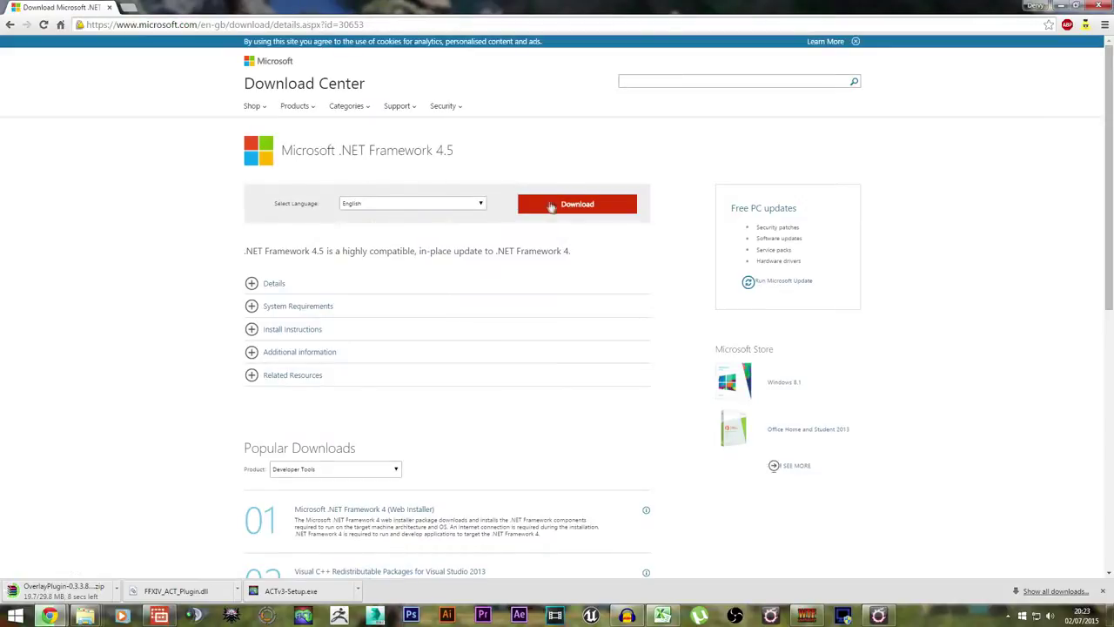
click(571, 209)
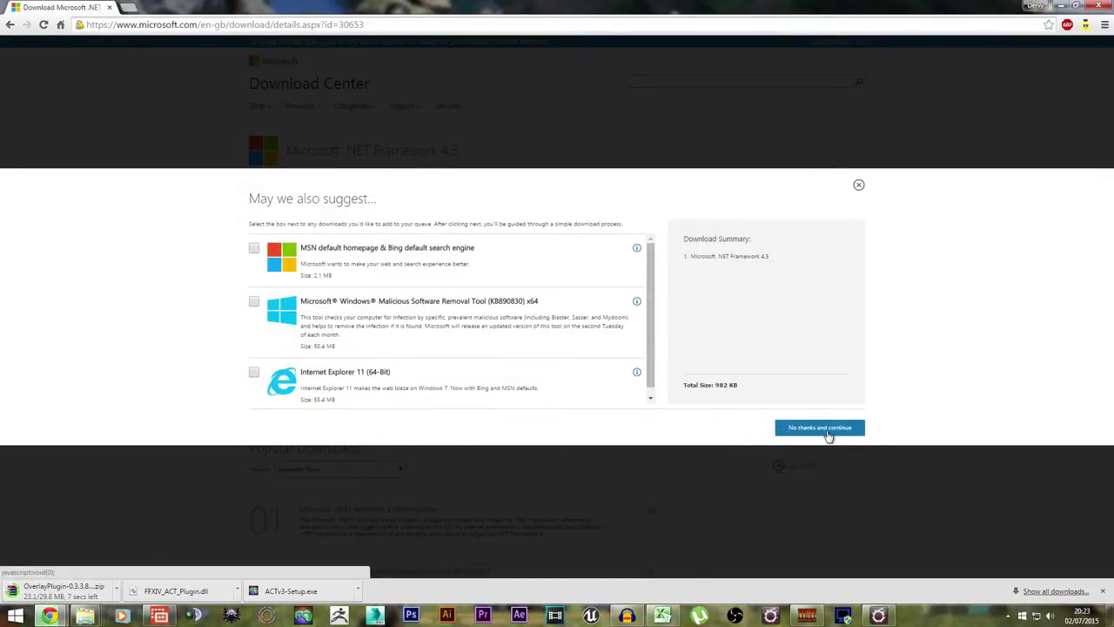
click(831, 431)
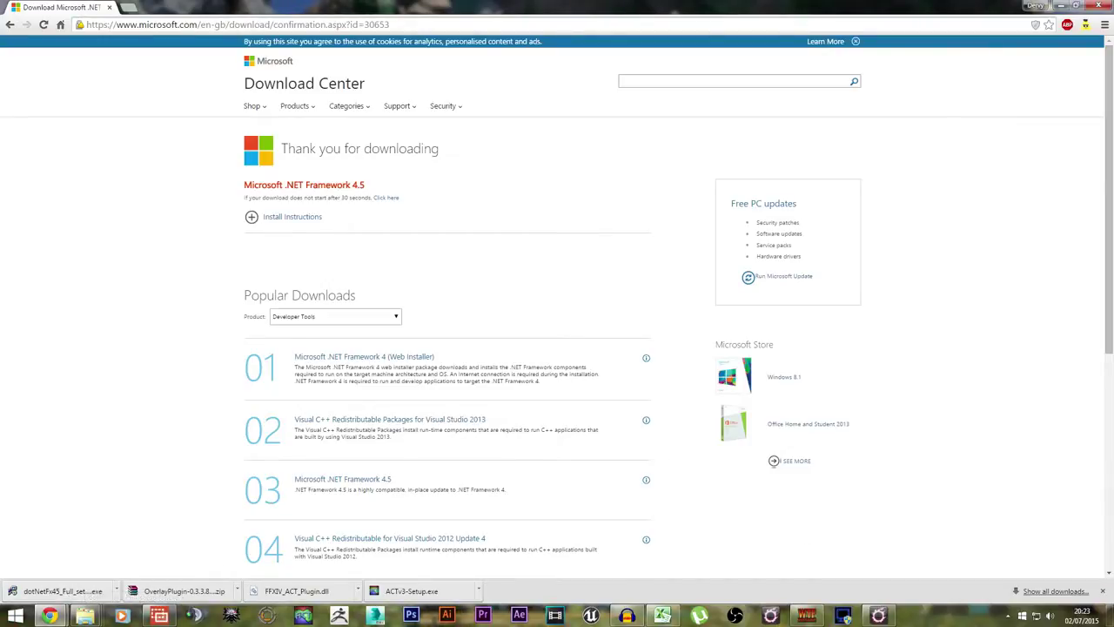
click(1102, 591)
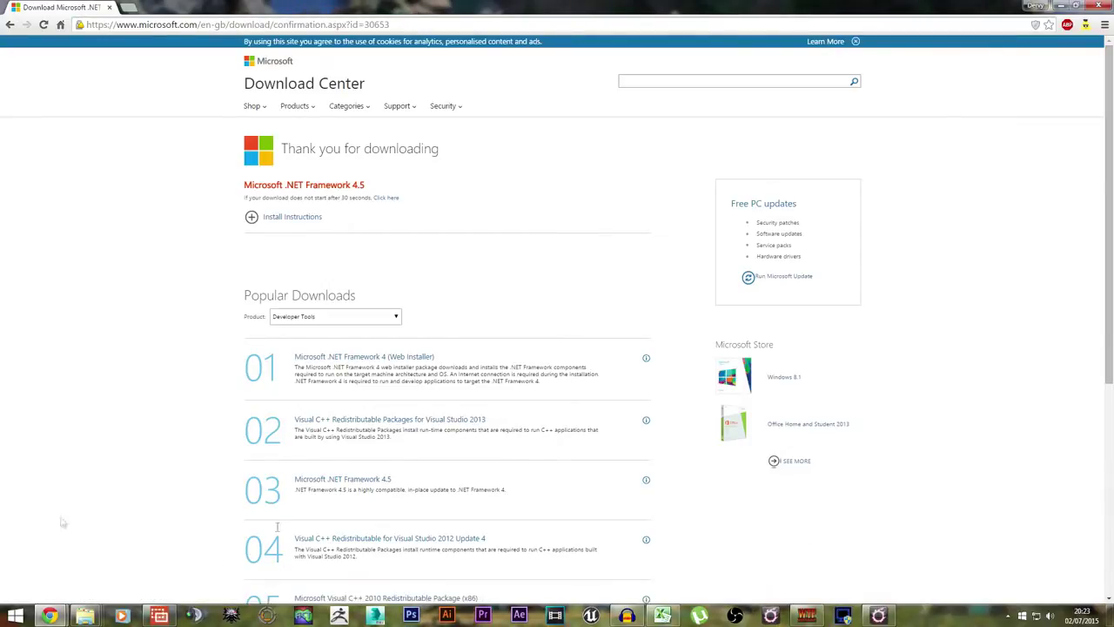
Step: Switch to the Advanced Combat Tracker Explorer window and open its Plugins folder
mouse_move(85, 615)
mouse_move(365, 541)
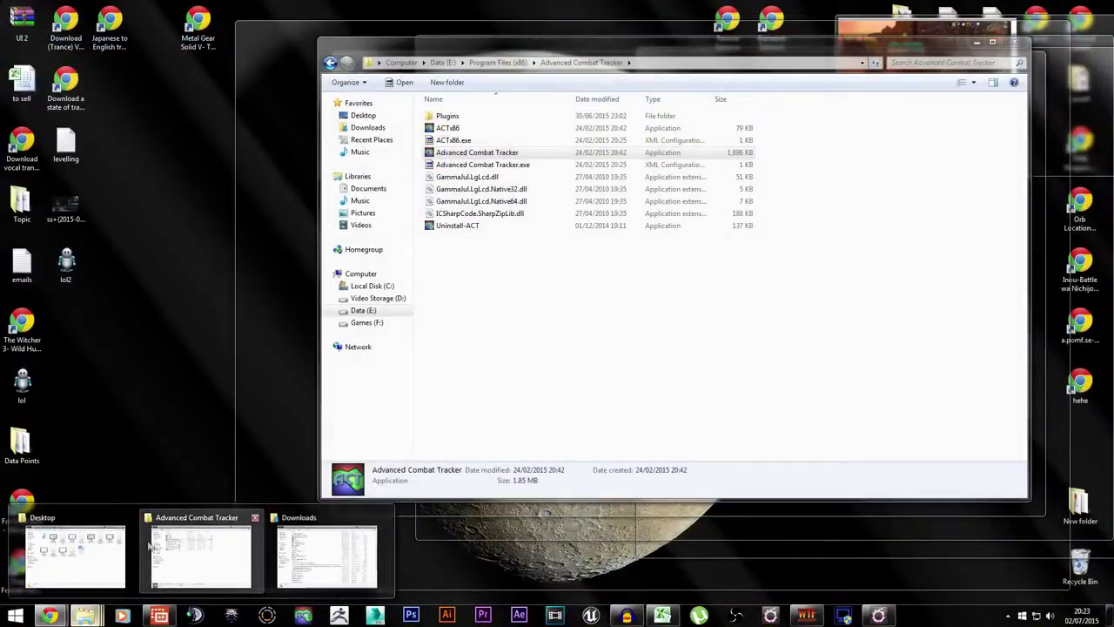
click(200, 556)
click(573, 302)
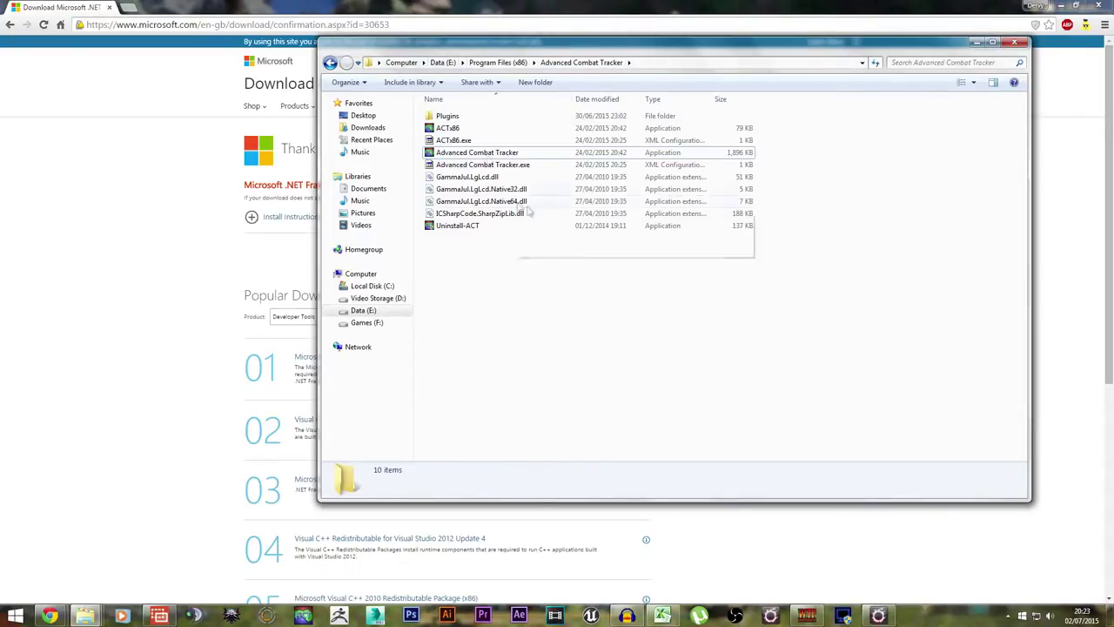
double_click(447, 115)
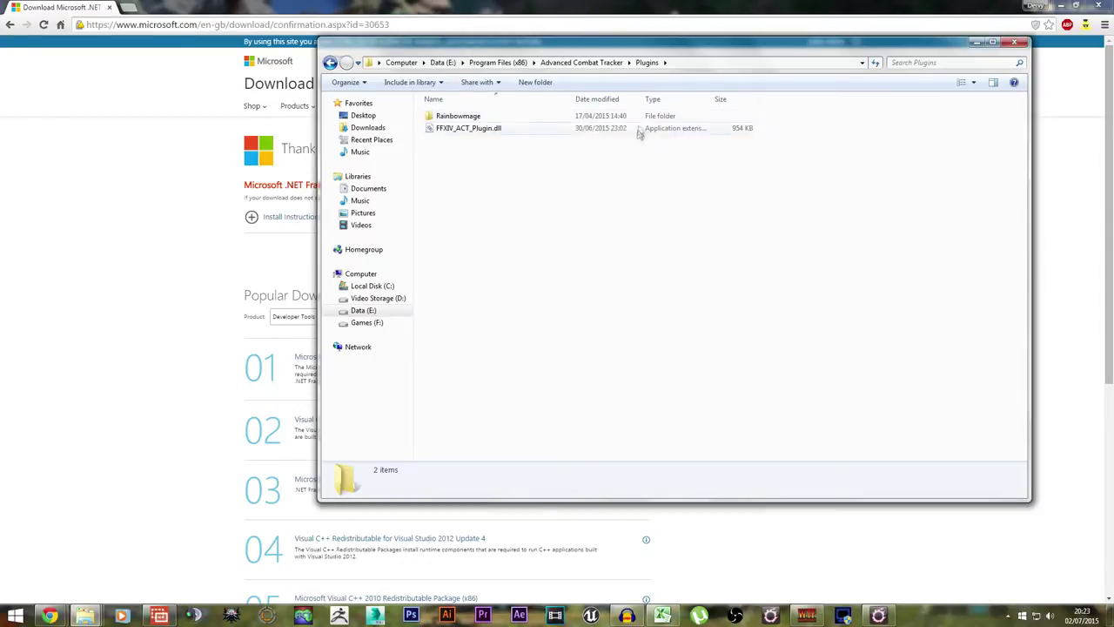
Step: Open Rainbowmage and inspect the OverlayPlugin, OverlayPlugin.Core, OverlayPlugin.Common and Xilium.CefGlue DLLs
double_click(470, 115)
drag(485, 402, 497, 111)
click(552, 437)
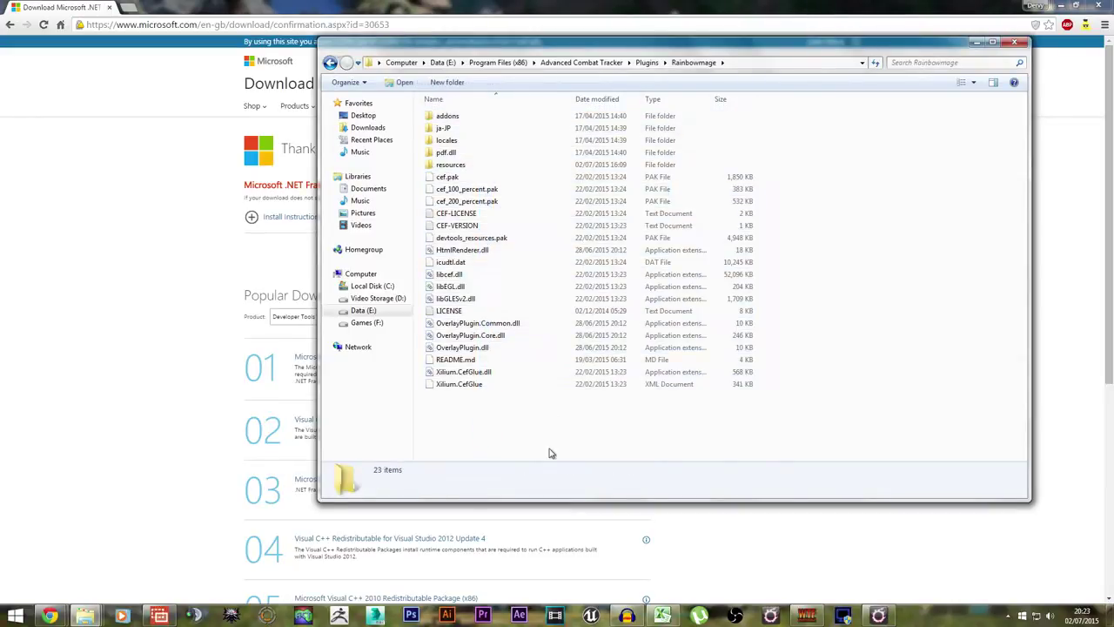
click(510, 372)
click(509, 348)
click(483, 335)
click(472, 324)
click(493, 348)
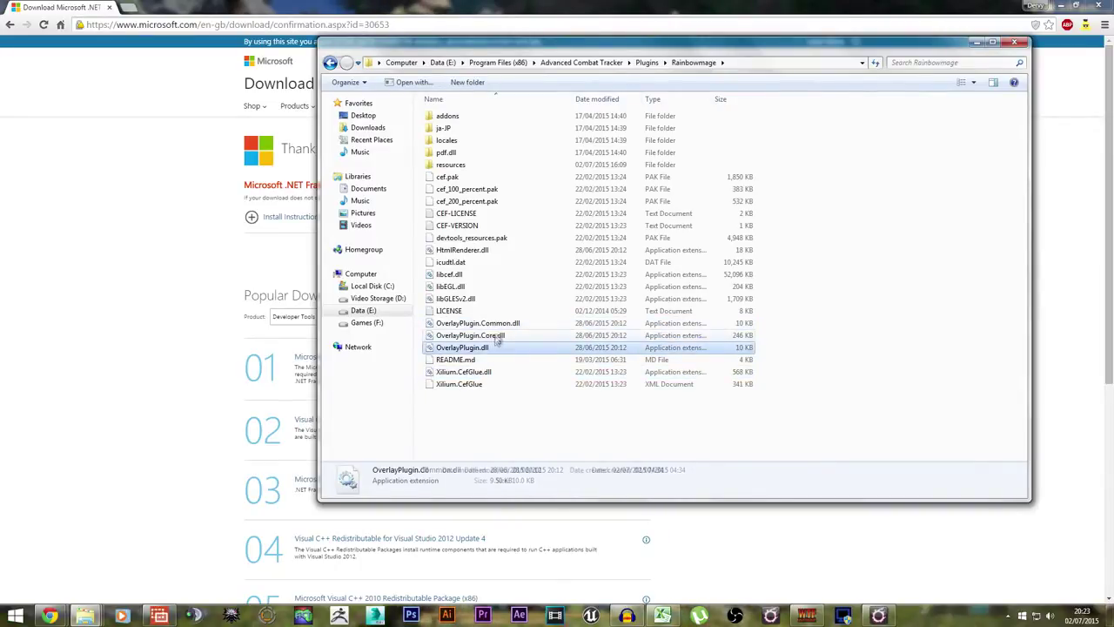
click(489, 336)
click(490, 374)
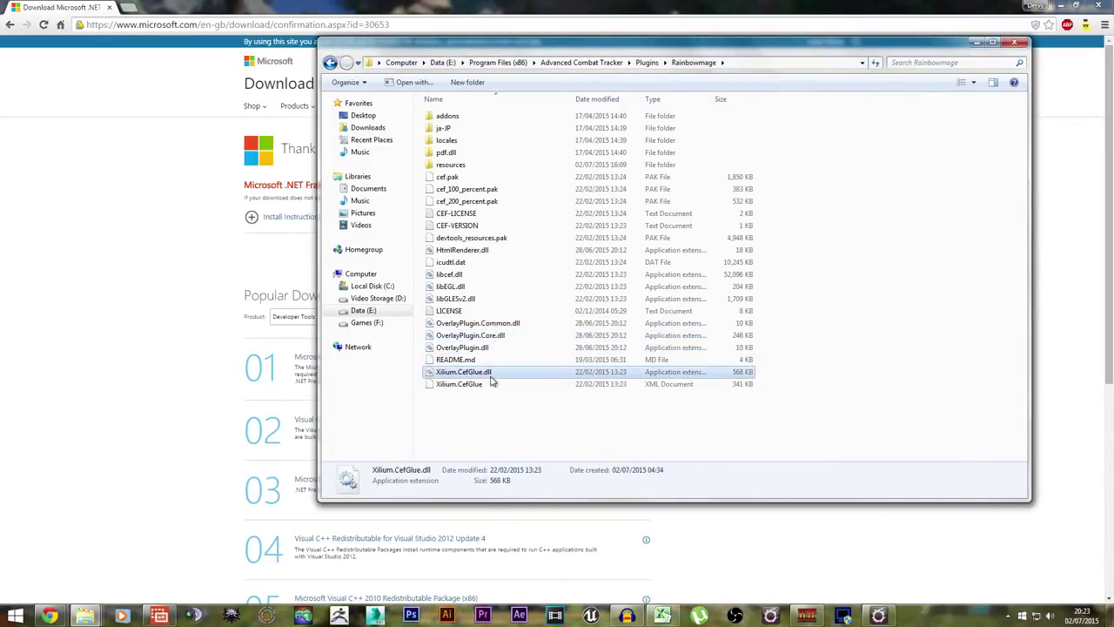
Step: Check libcef.dll's Properties and the OverlayPlugin.dll version details
right_click(481, 277)
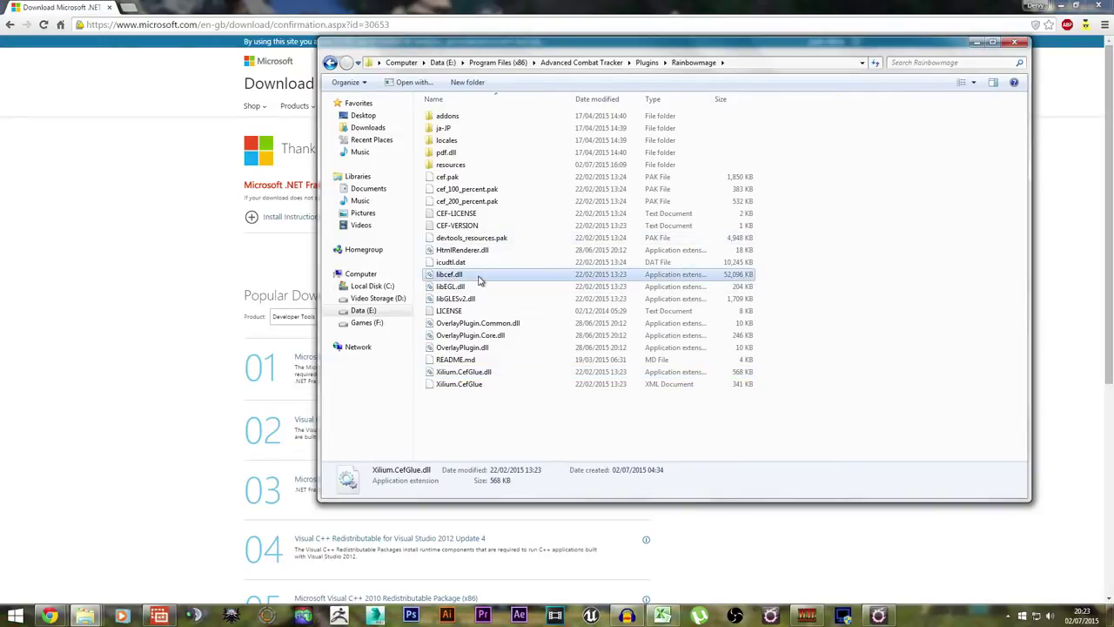
click(540, 504)
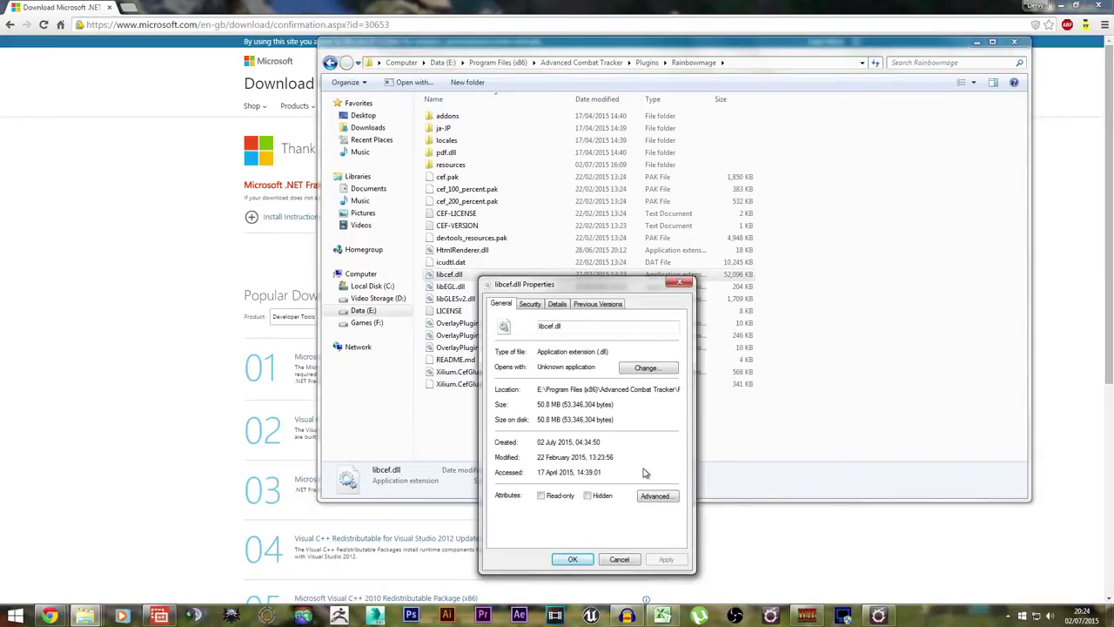
click(631, 563)
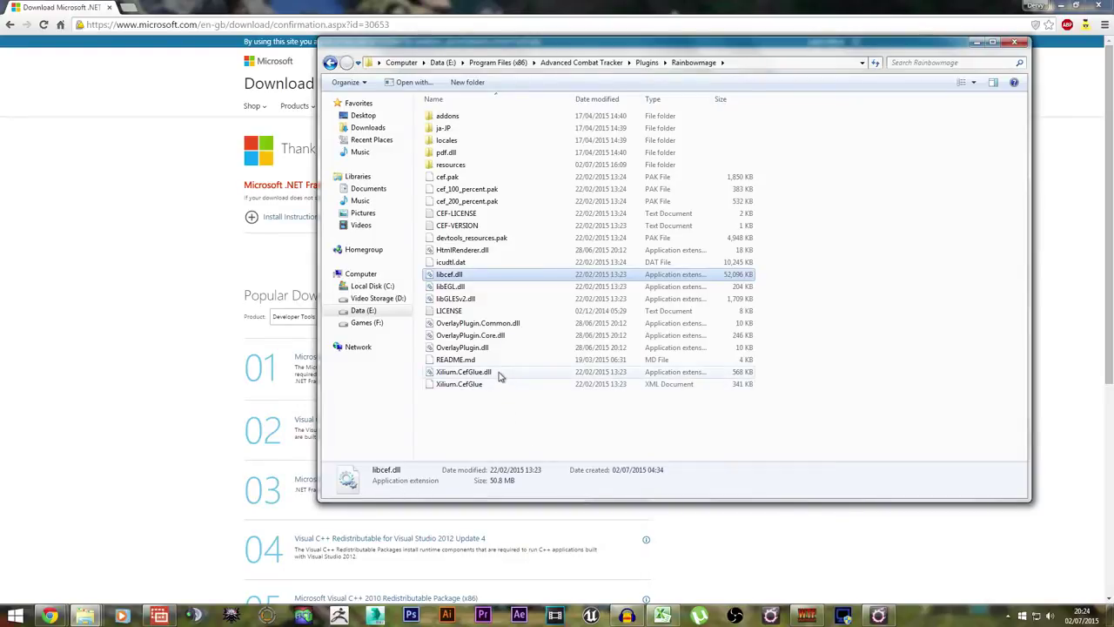
click(500, 373)
click(503, 347)
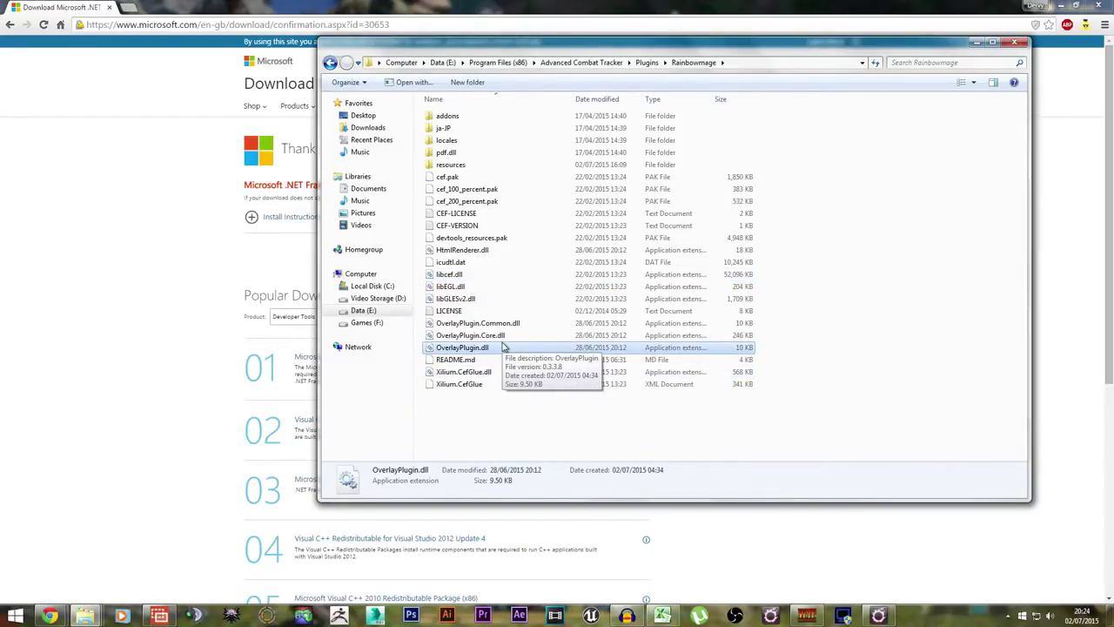
click(542, 418)
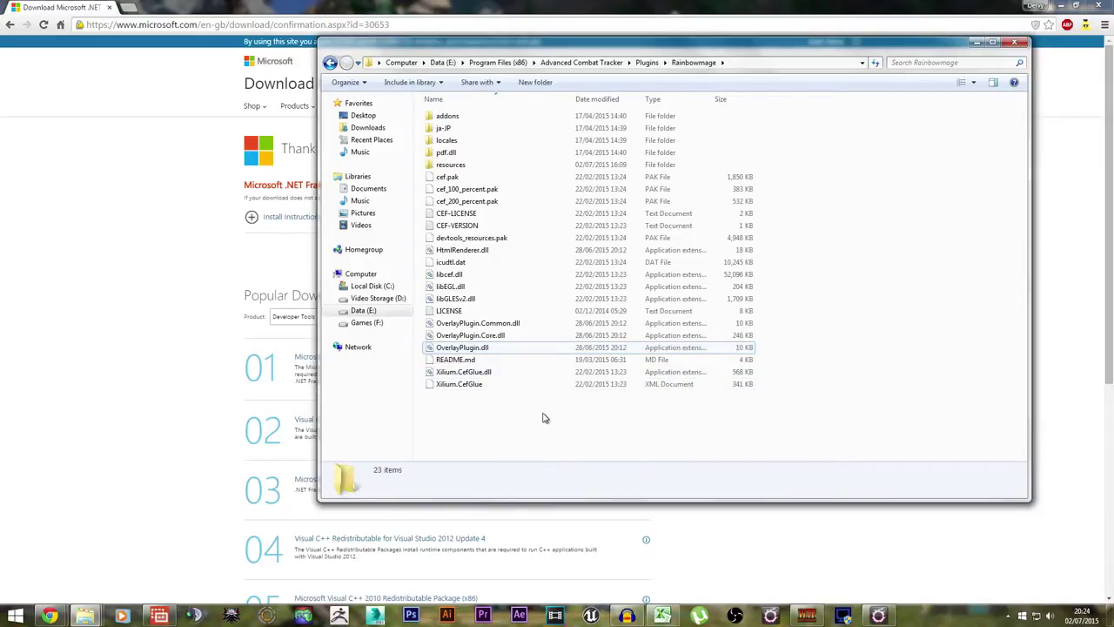
Step: Browse the resources and job icons folders and the miniparse overlay file, then go back up
double_click(468, 166)
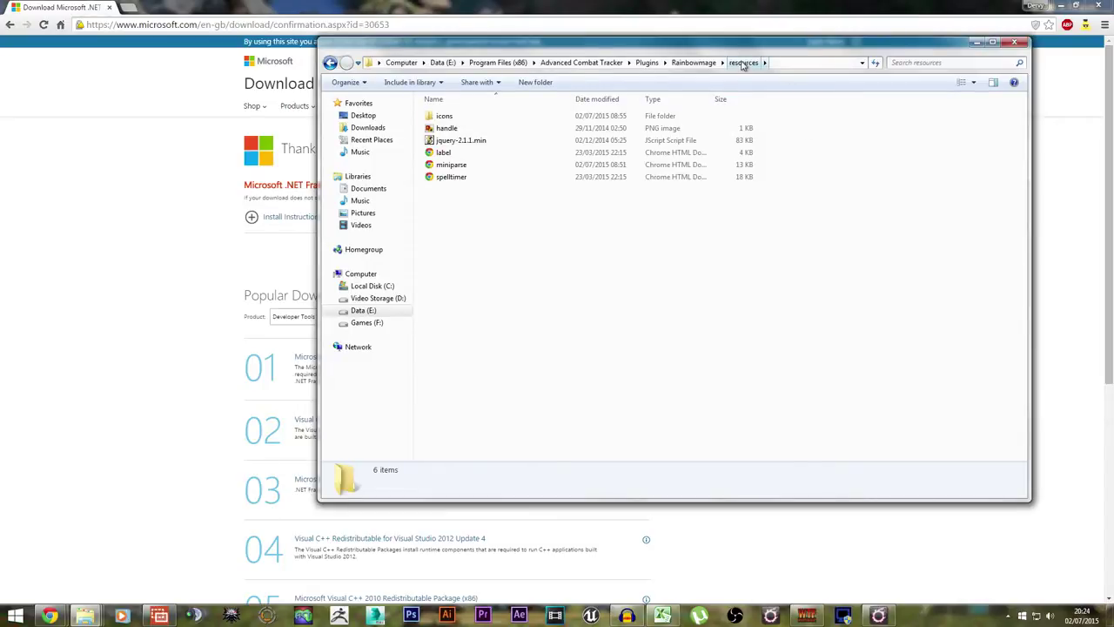
double_click(488, 117)
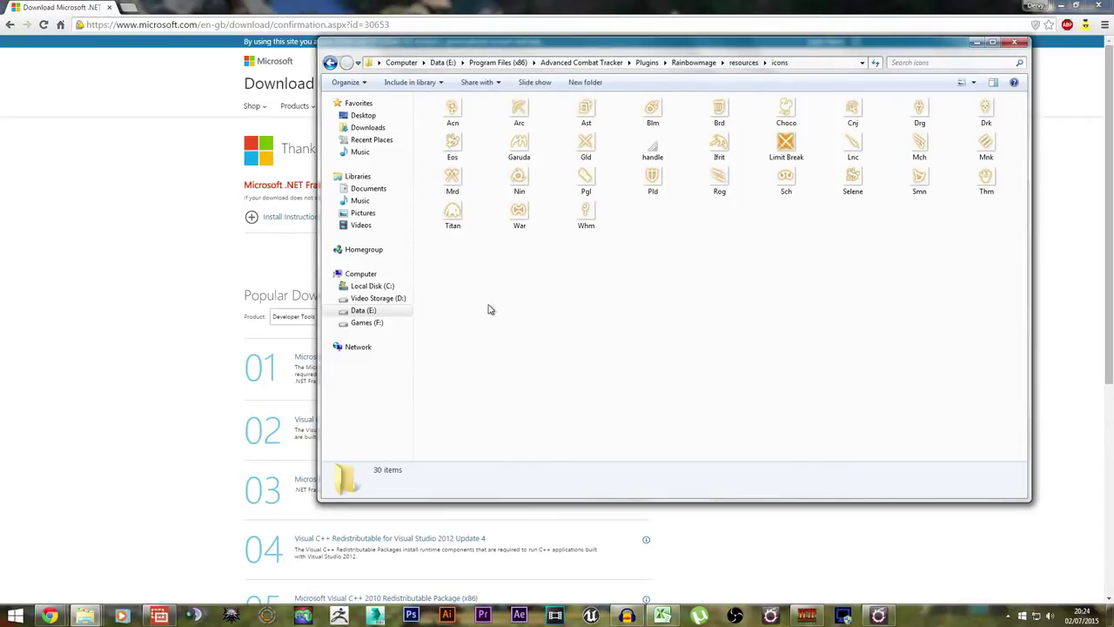
drag(453, 280, 992, 96)
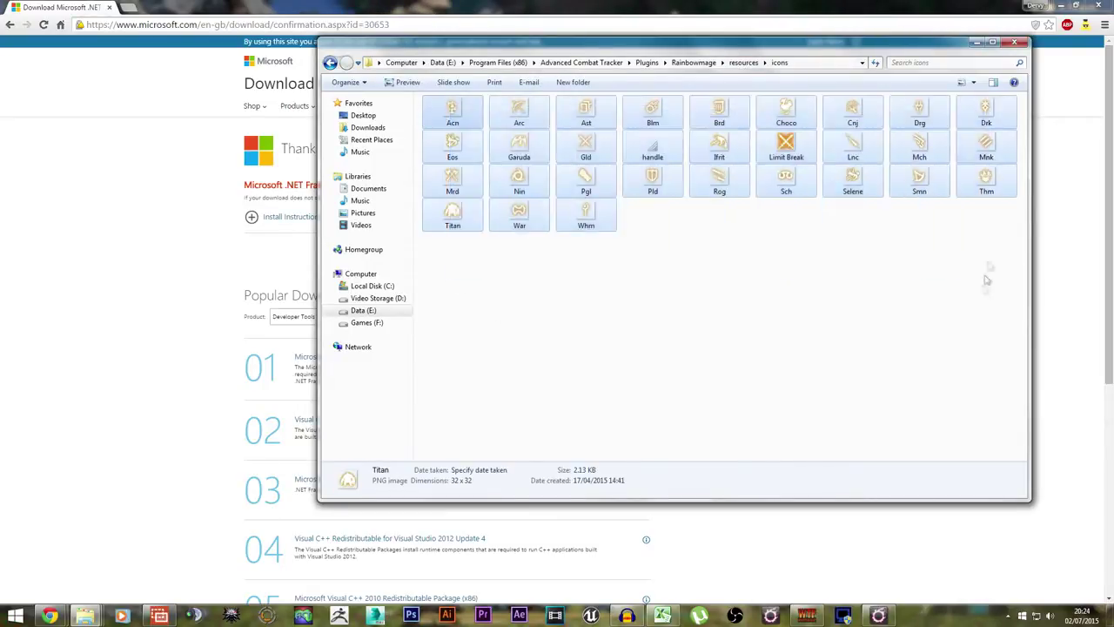
click(681, 126)
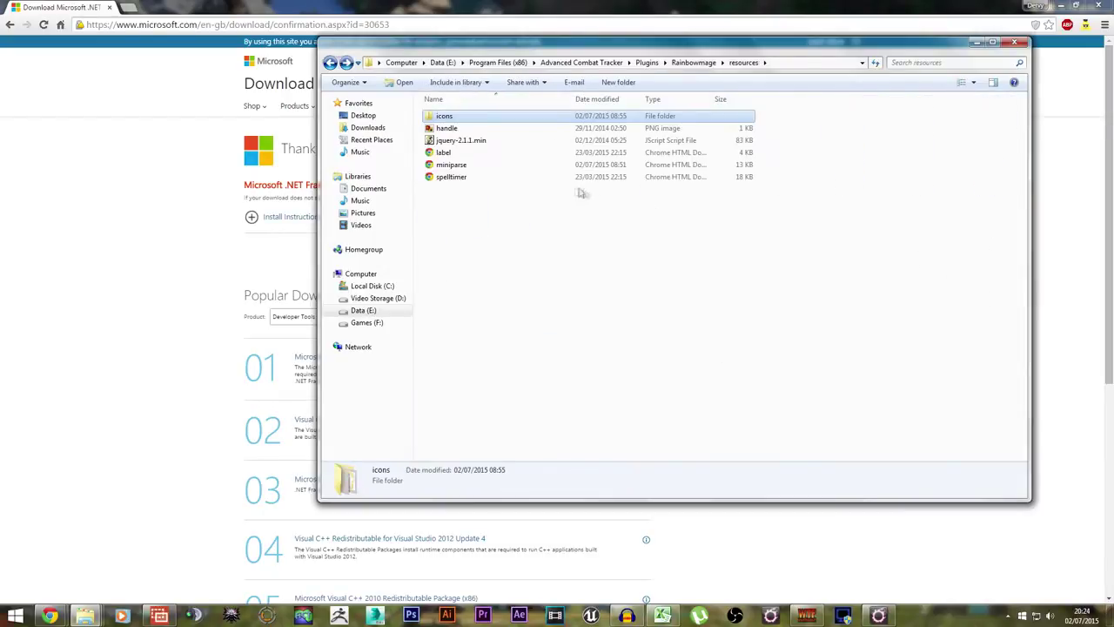
click(510, 169)
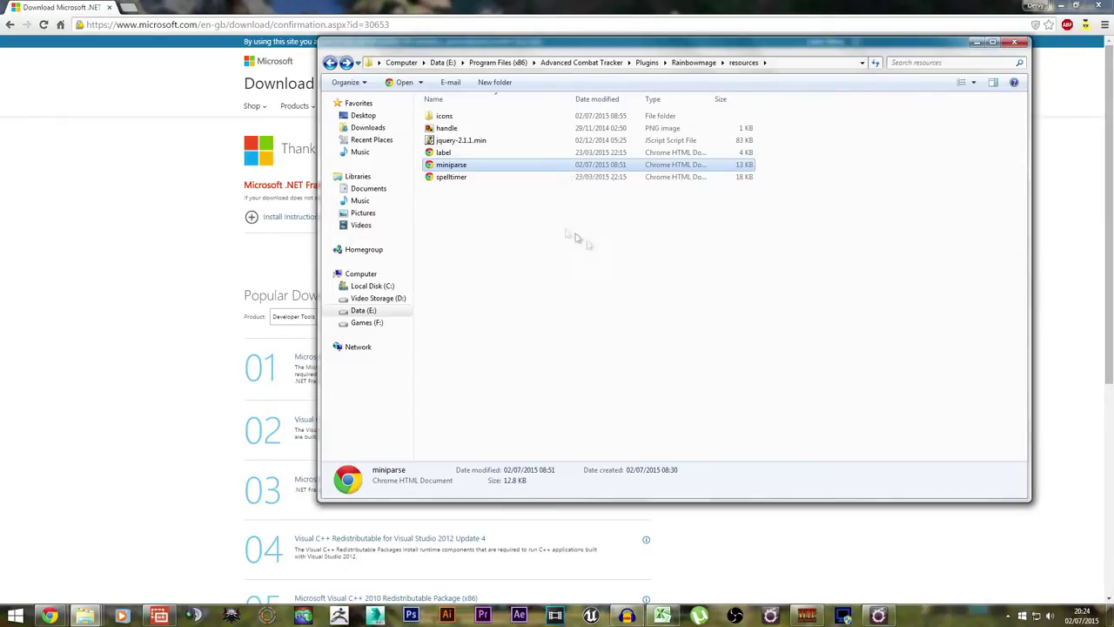
key(BackSpace)
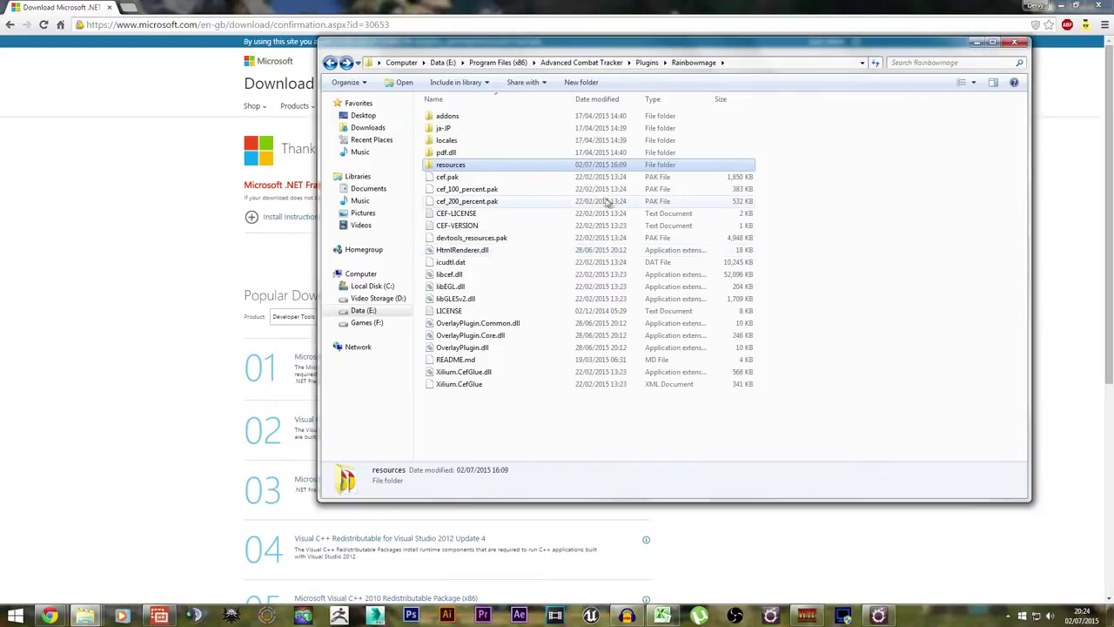
key(BackSpace)
key(BackSpace)
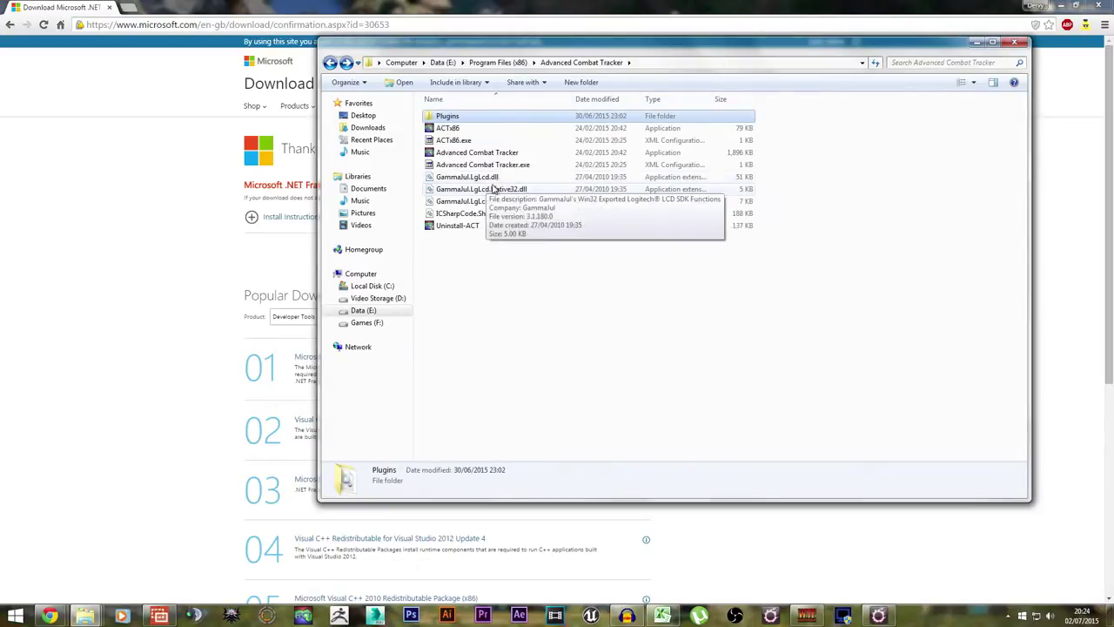
Step: Launch Advanced Combat Tracker as administrator, approving the UAC prompt, and view its Plugins tab
right_click(498, 160)
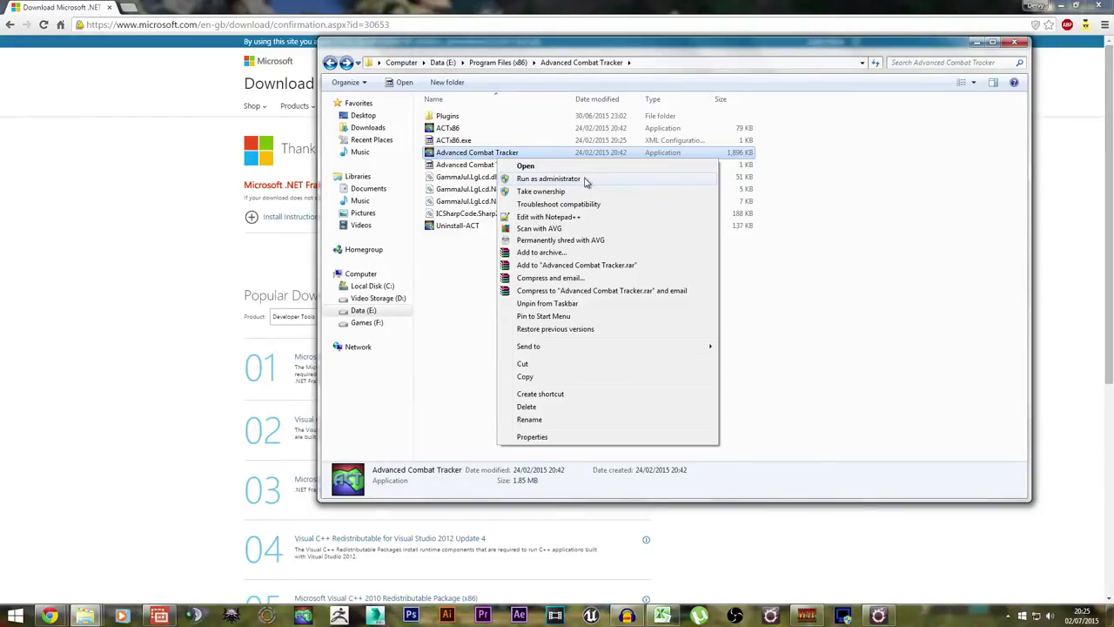
click(548, 179)
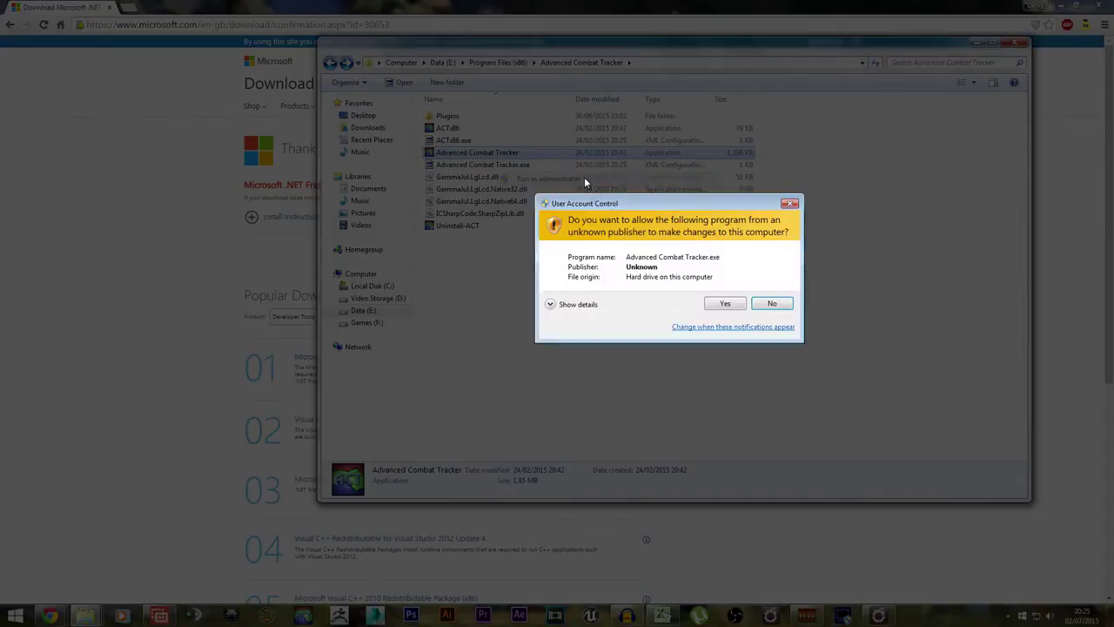
click(715, 302)
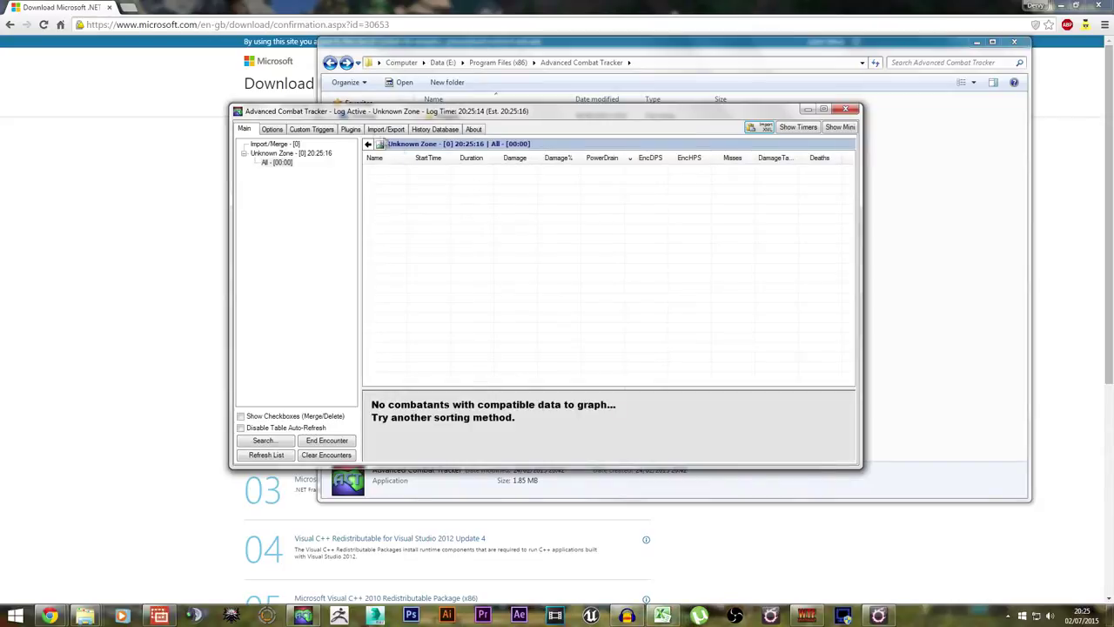
click(356, 130)
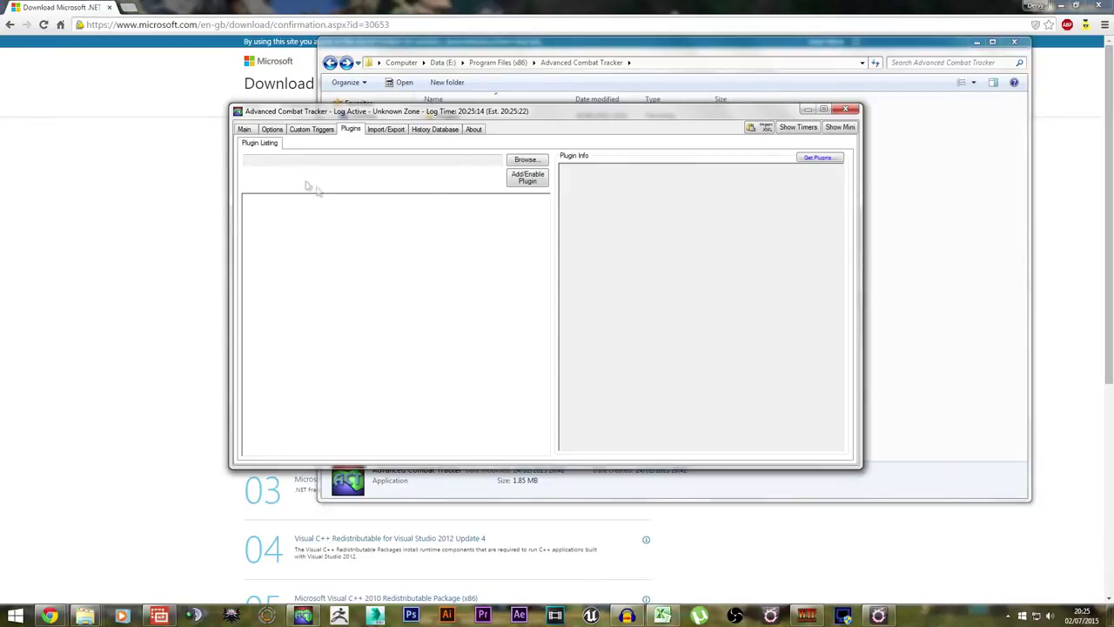
Step: Add and enable Plugins\FFXIV_ACT_Plugin.dll in ACT
click(518, 160)
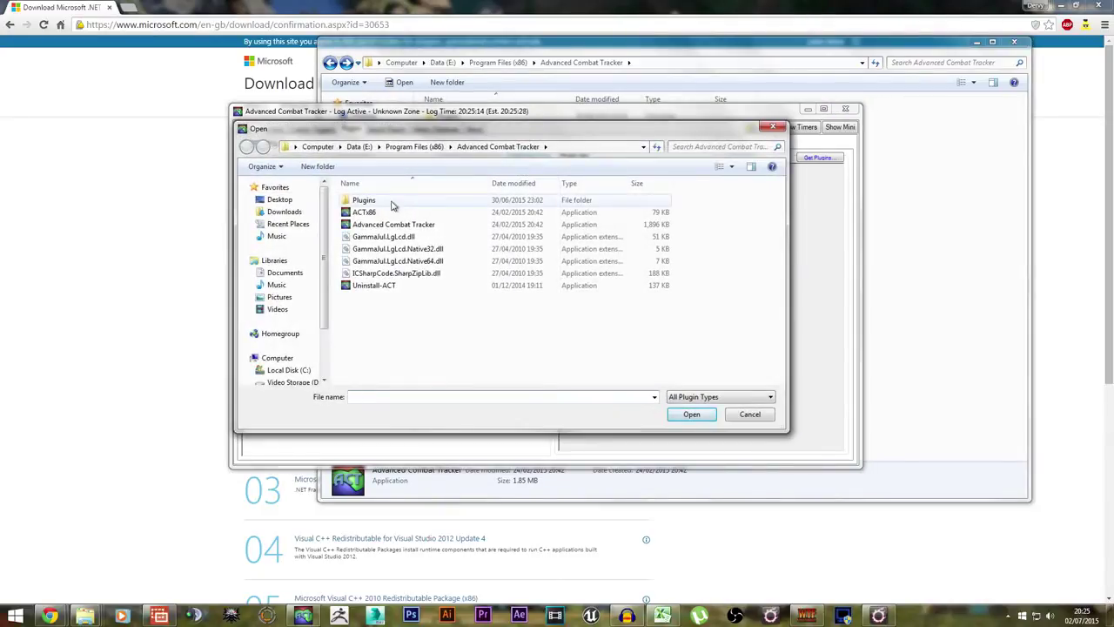
double_click(392, 204)
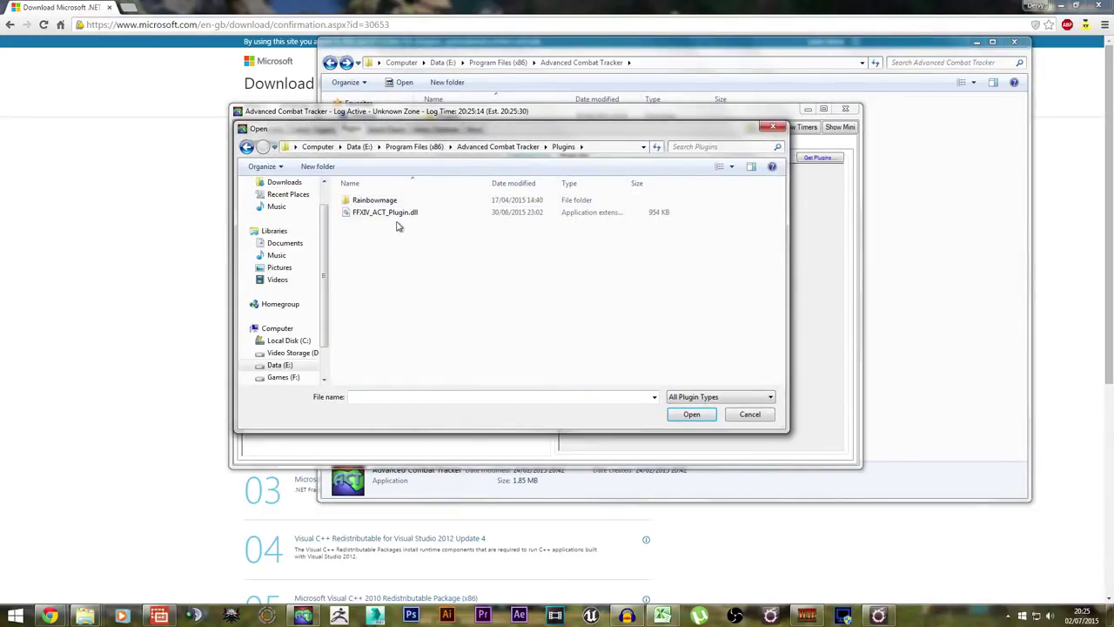
click(396, 216)
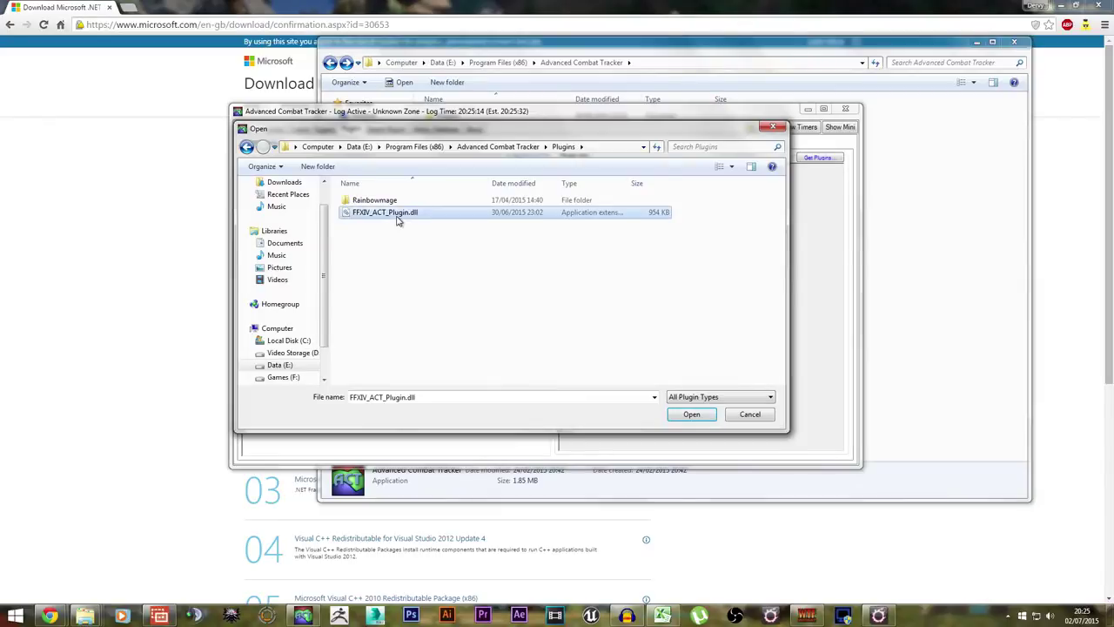
click(691, 415)
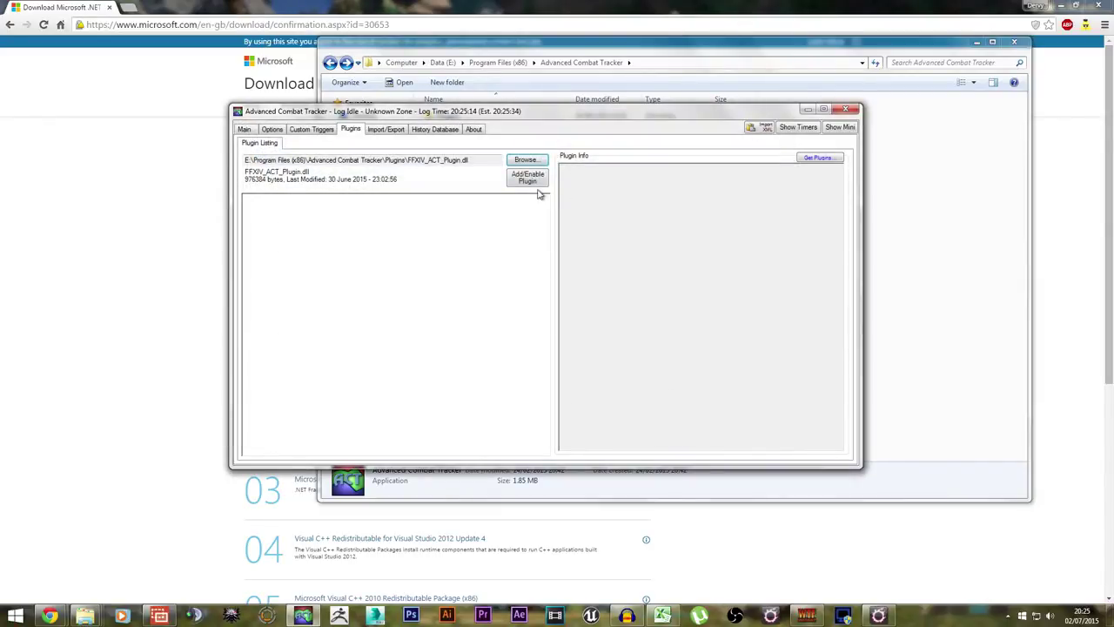
click(533, 183)
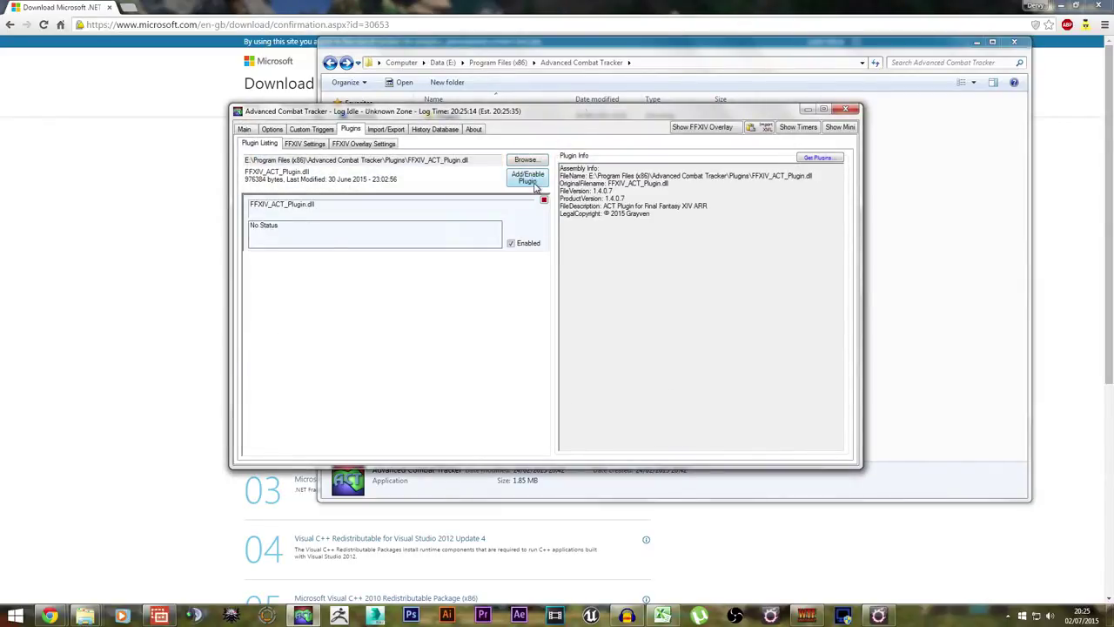
Step: Add and enable Plugins\Rainbowmage\OverlayPlugin.dll in ACT
click(527, 162)
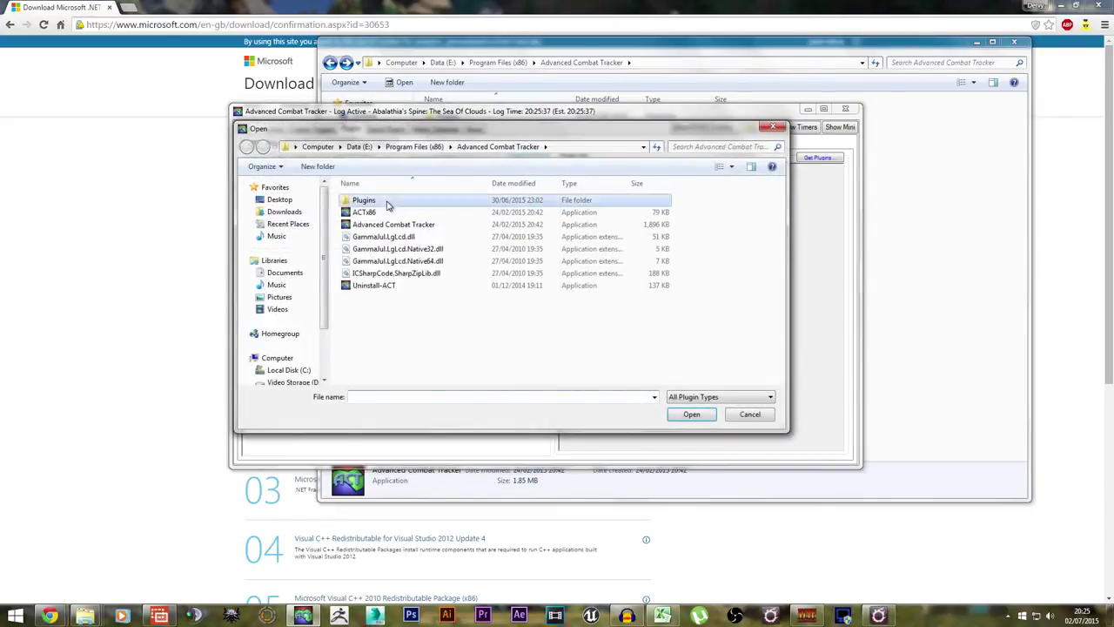
double_click(387, 202)
double_click(393, 202)
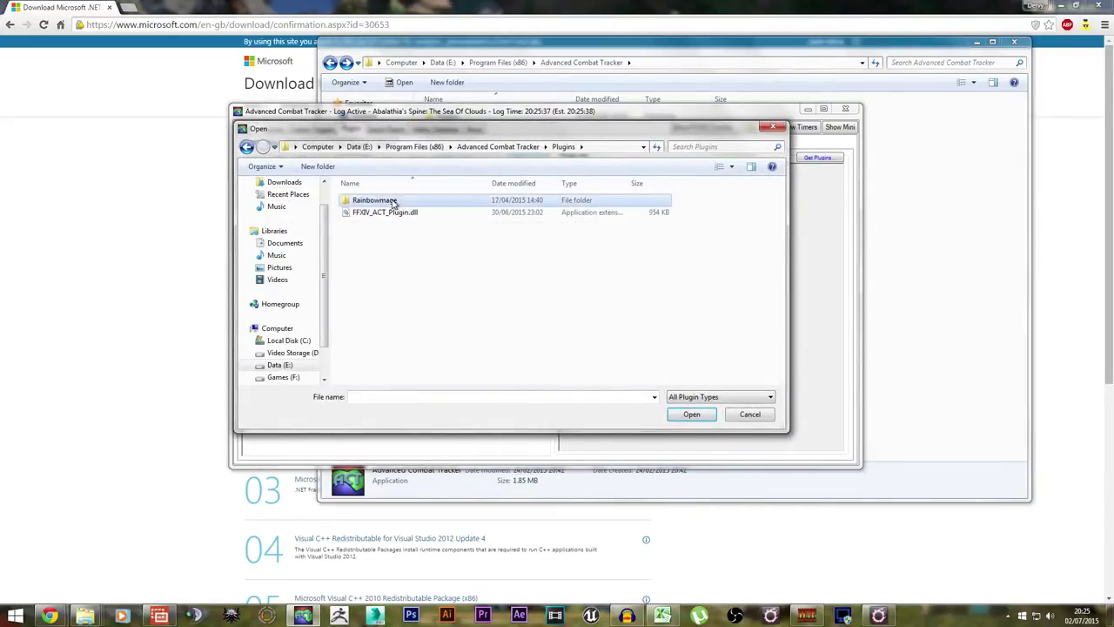
click(408, 335)
click(691, 414)
click(531, 179)
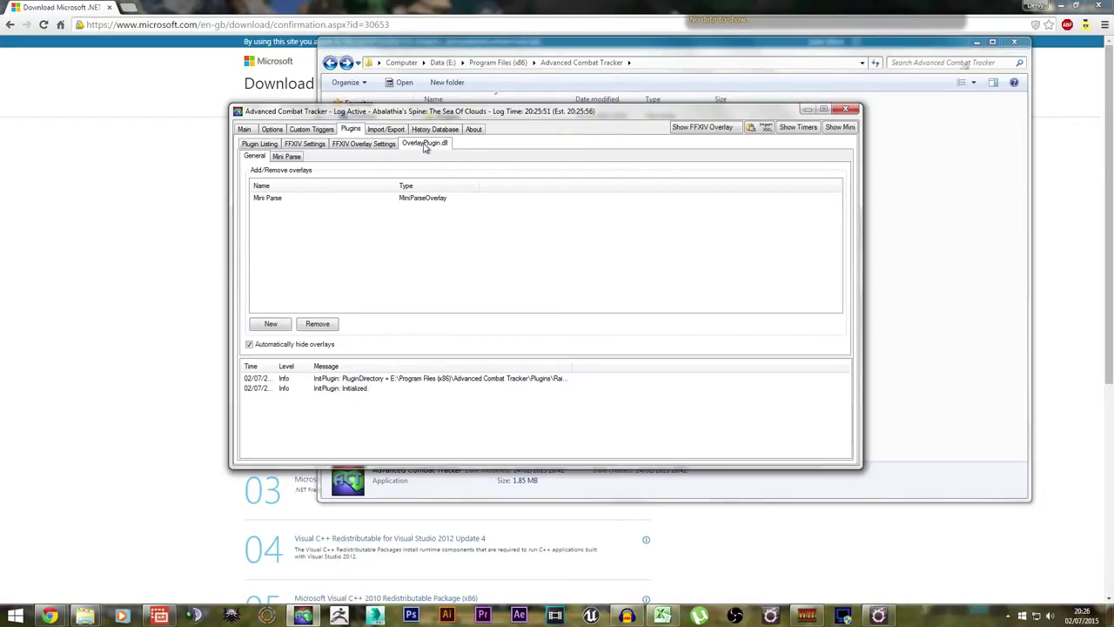
Step: Return to the combat tracker, review OverlayPlugin's Mini Parse settings, then show the FFXIV Settings sub-tab
click(270, 346)
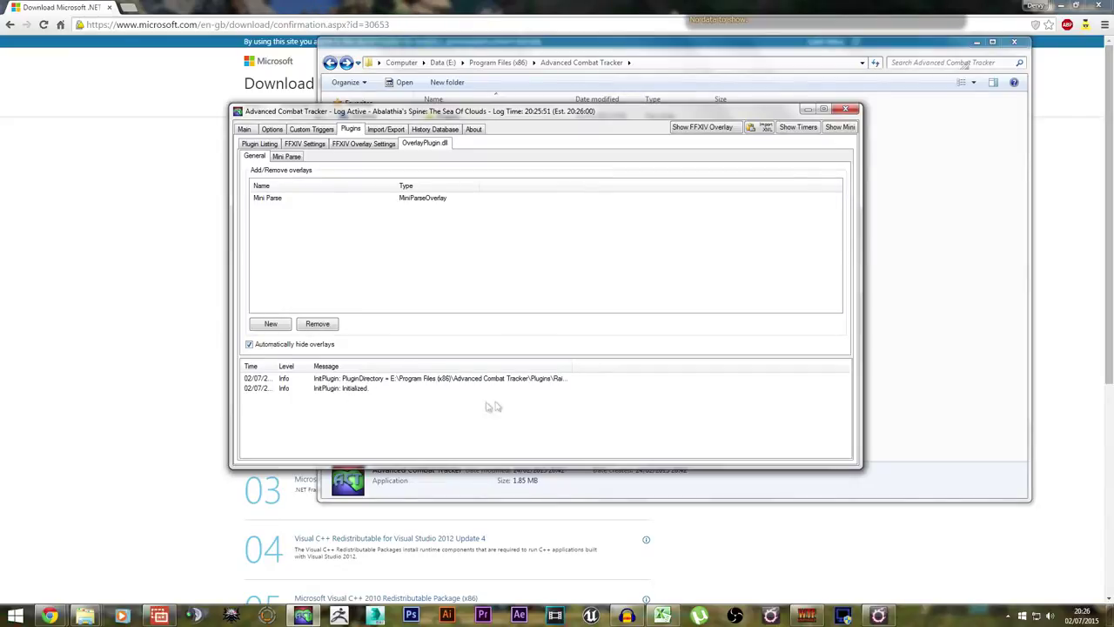
click(78, 350)
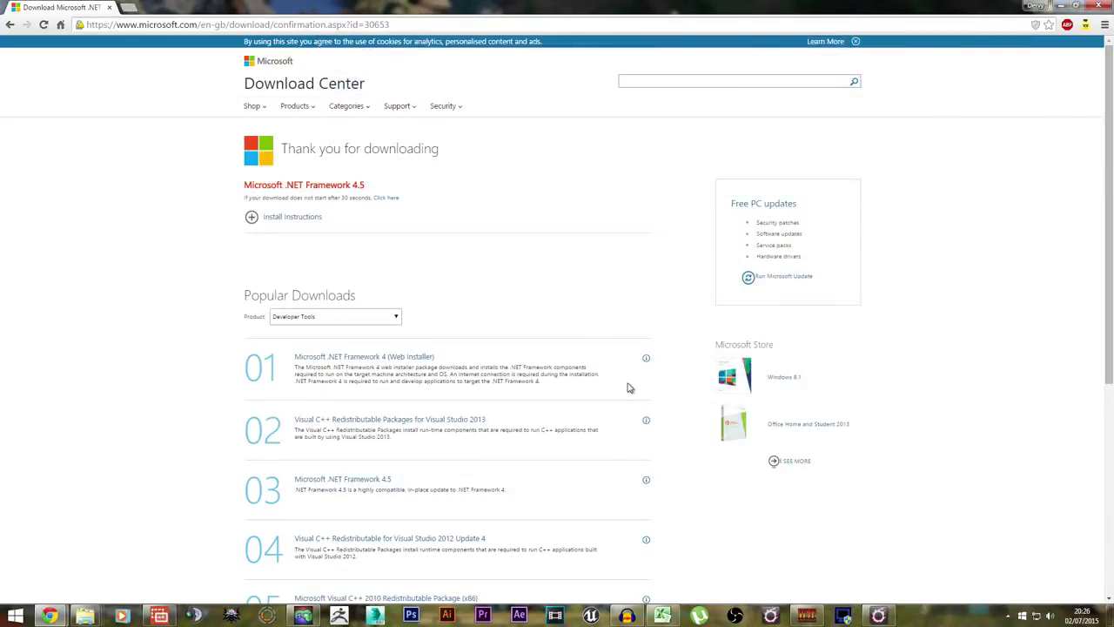
click(302, 615)
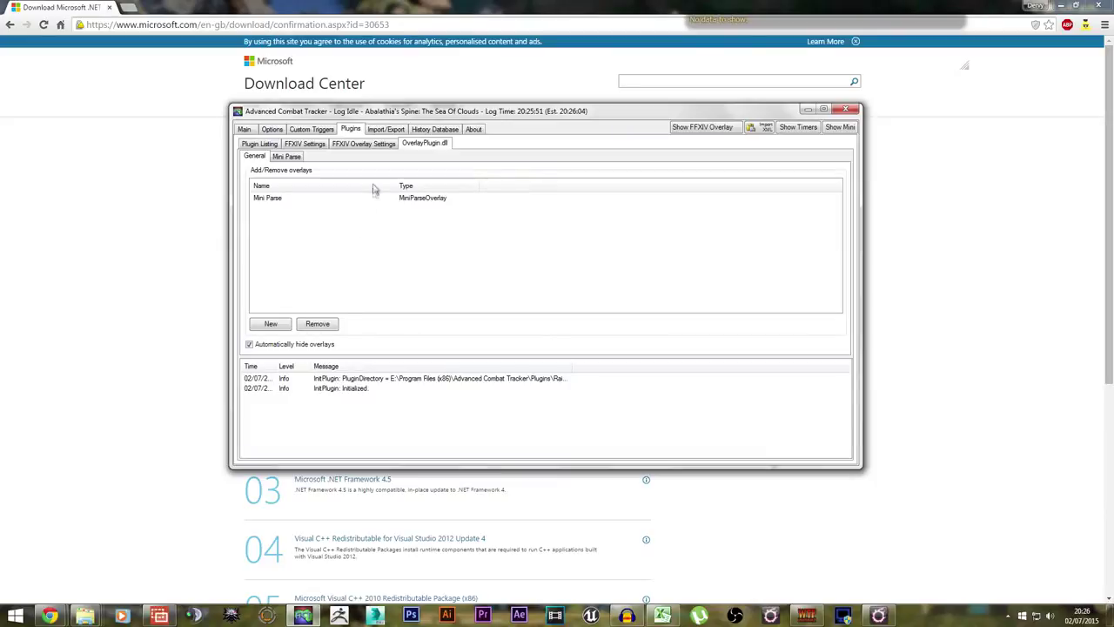
click(293, 161)
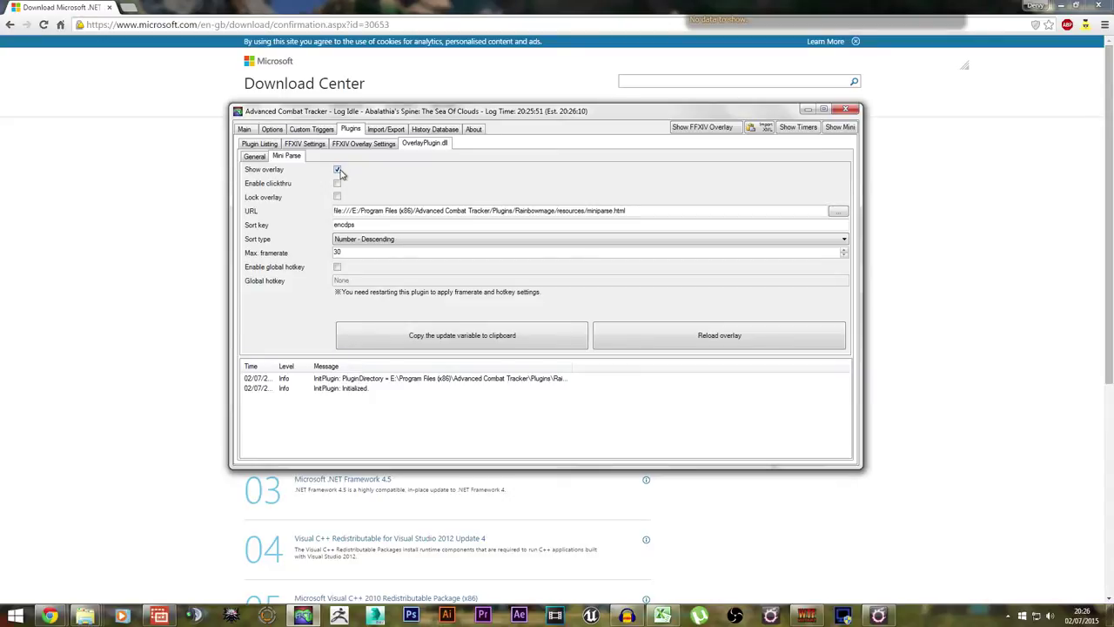
click(304, 144)
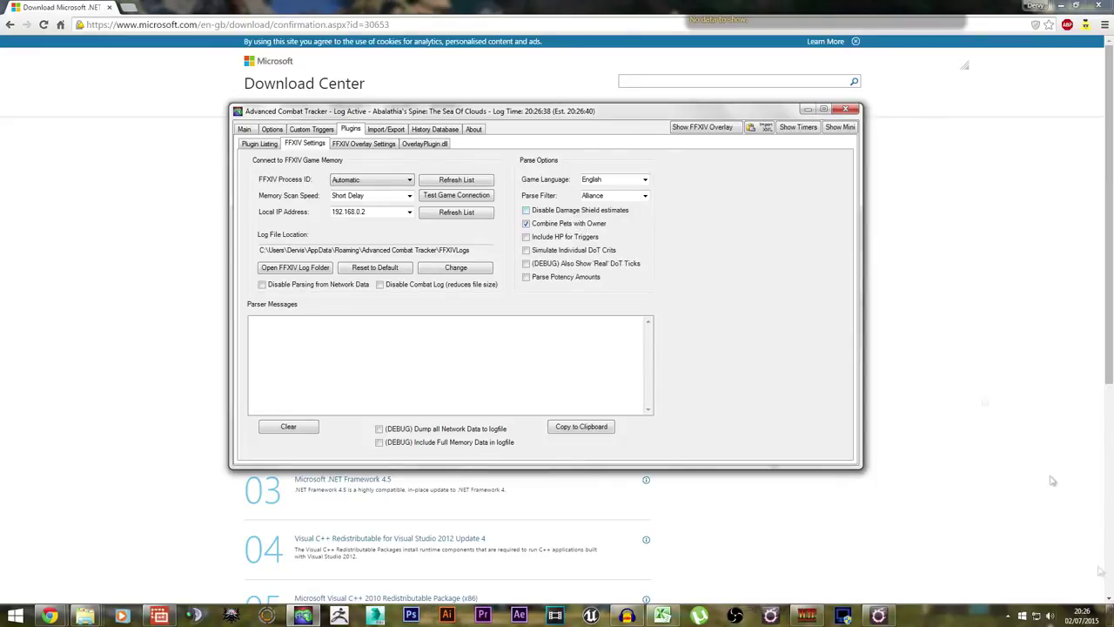
Step: Keep Parse Filter Alliance, Process ID Automatic, Short Delay memory scanning and local IP 192.168.0.2
click(644, 196)
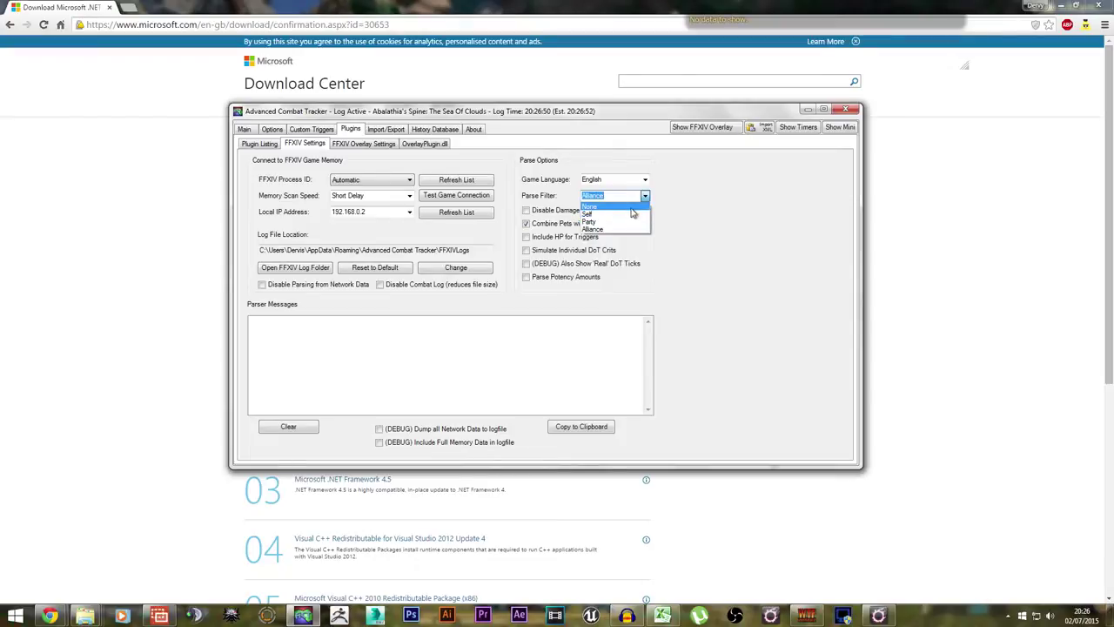
click(314, 237)
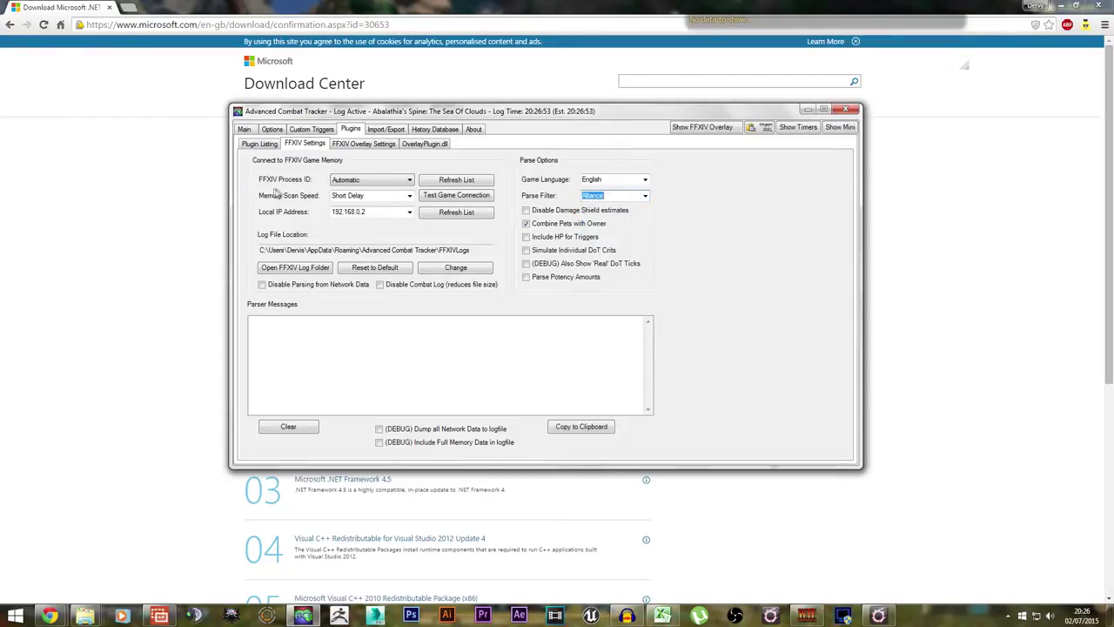
click(367, 187)
click(342, 212)
click(409, 197)
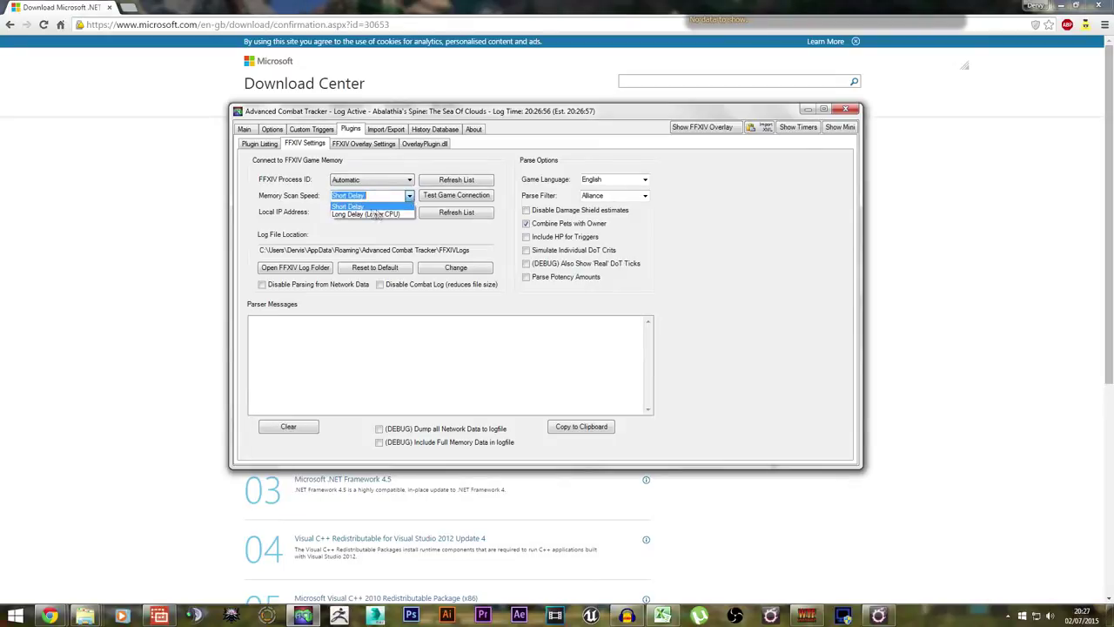
click(294, 222)
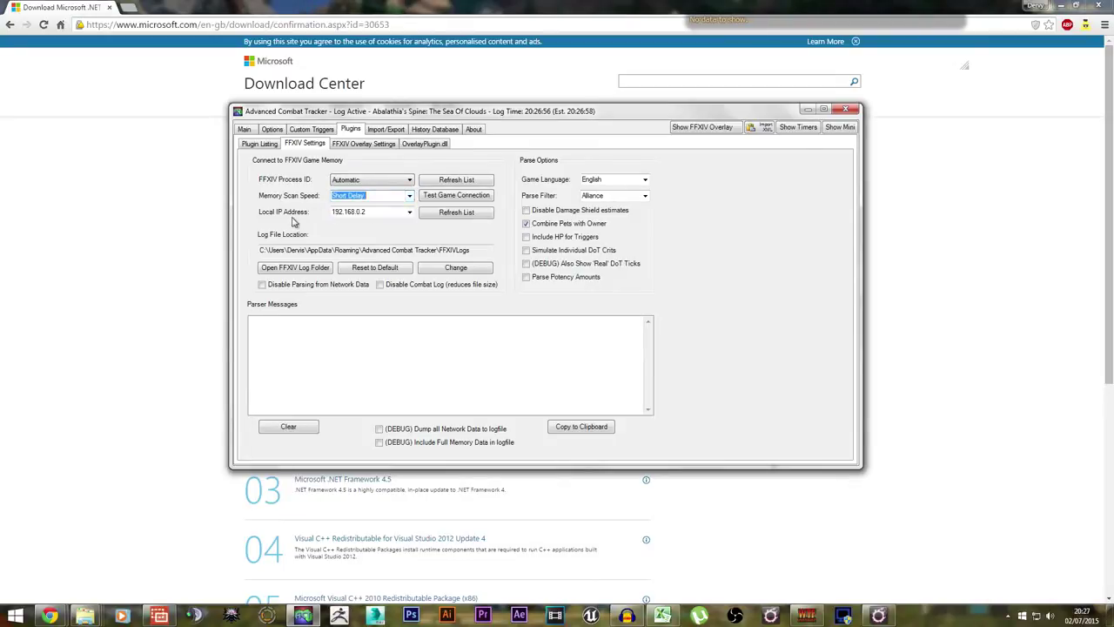
click(409, 212)
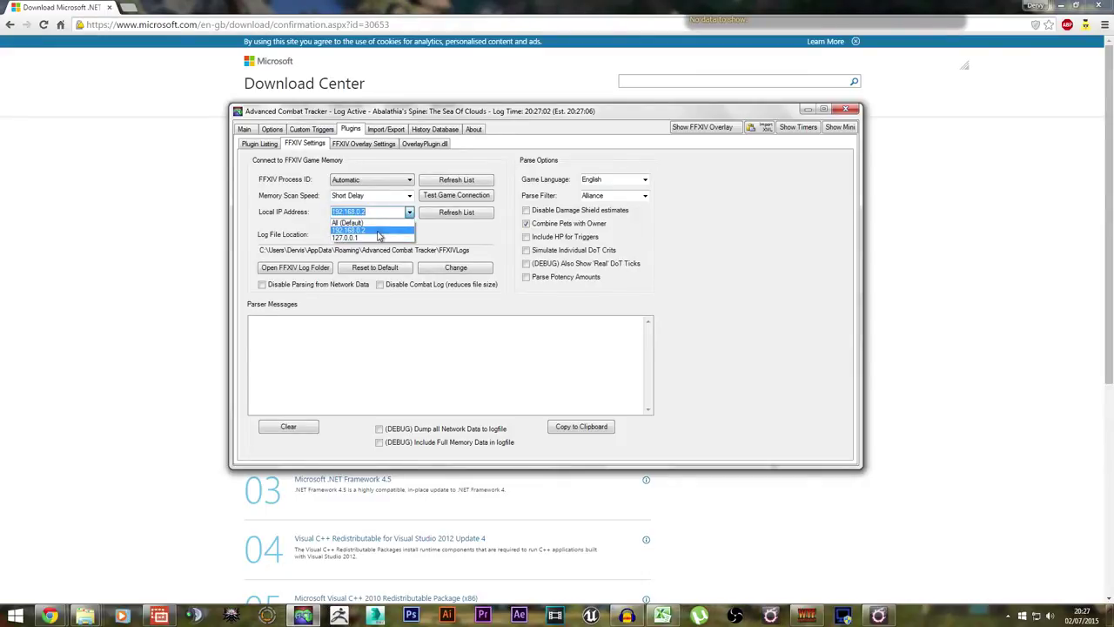
click(269, 131)
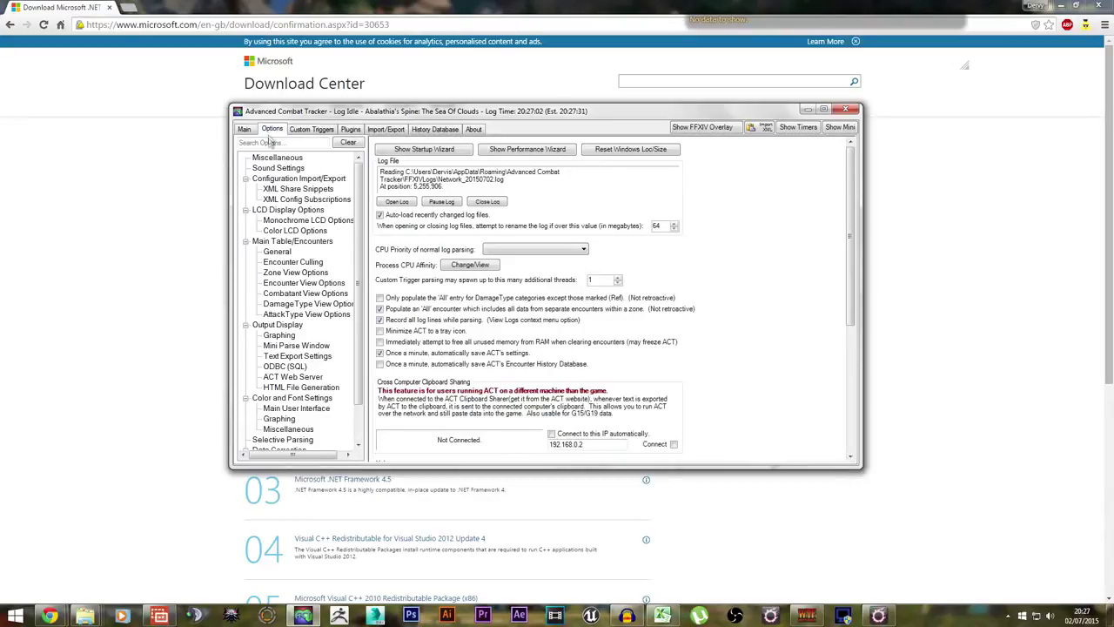
Step: Under Main Table/Encounters > General, set the new-encounter wait after the last combat action to 30 seconds
click(279, 252)
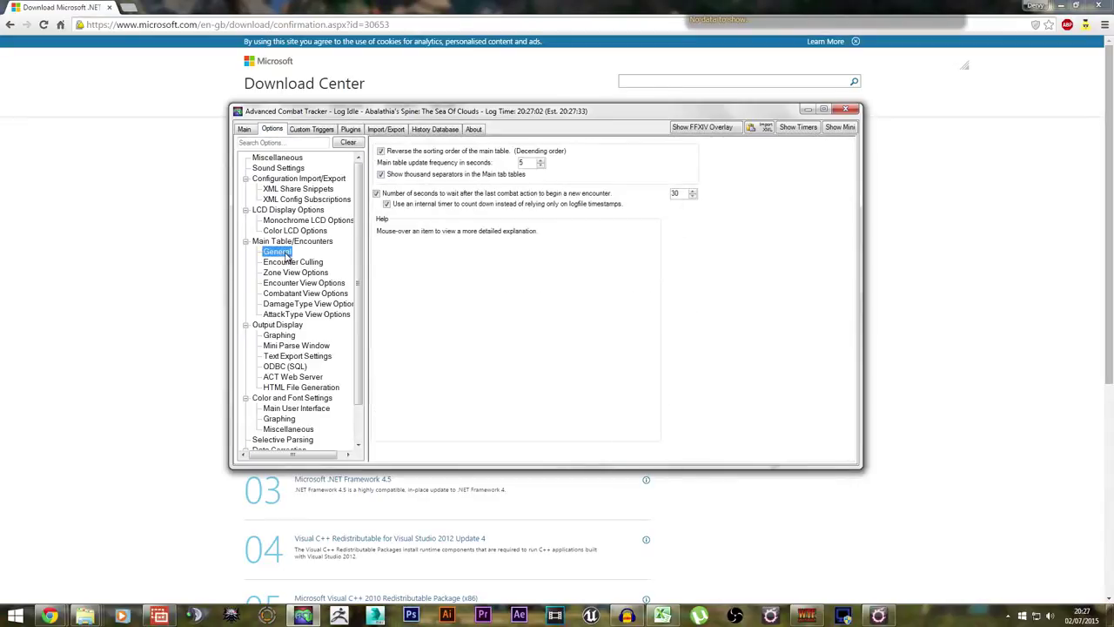
double_click(675, 193)
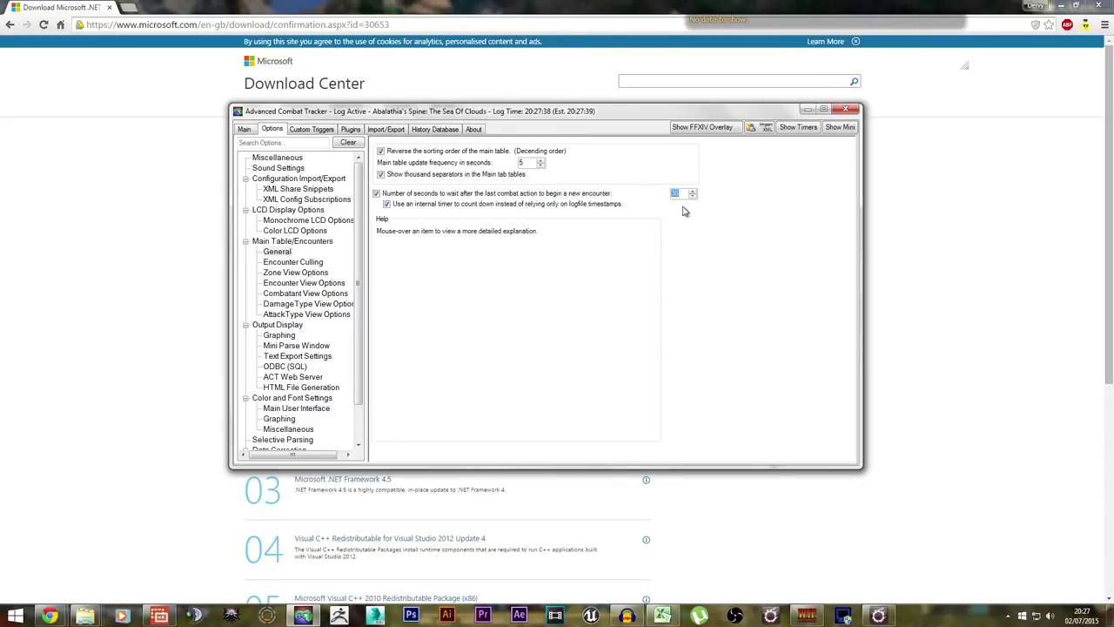
text(30)
Step: Cycle through the top tabs and land back on the FFXIV Settings under Plugins
click(329, 131)
click(355, 133)
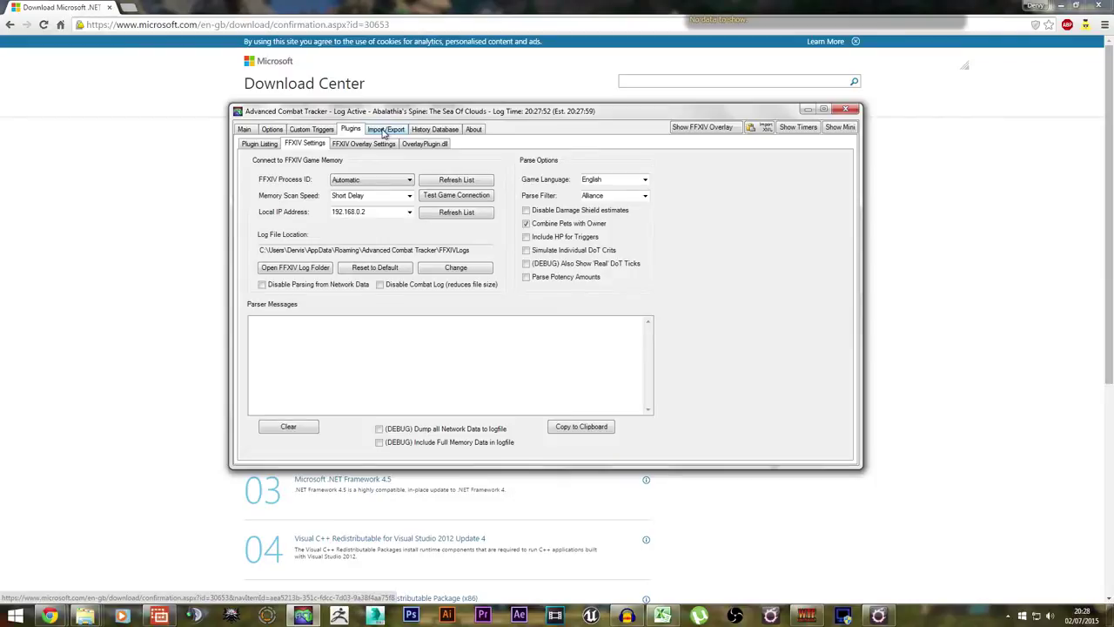
click(383, 131)
click(435, 129)
click(473, 129)
click(435, 129)
click(385, 128)
click(350, 129)
click(312, 129)
click(244, 129)
click(273, 129)
click(313, 133)
click(351, 130)
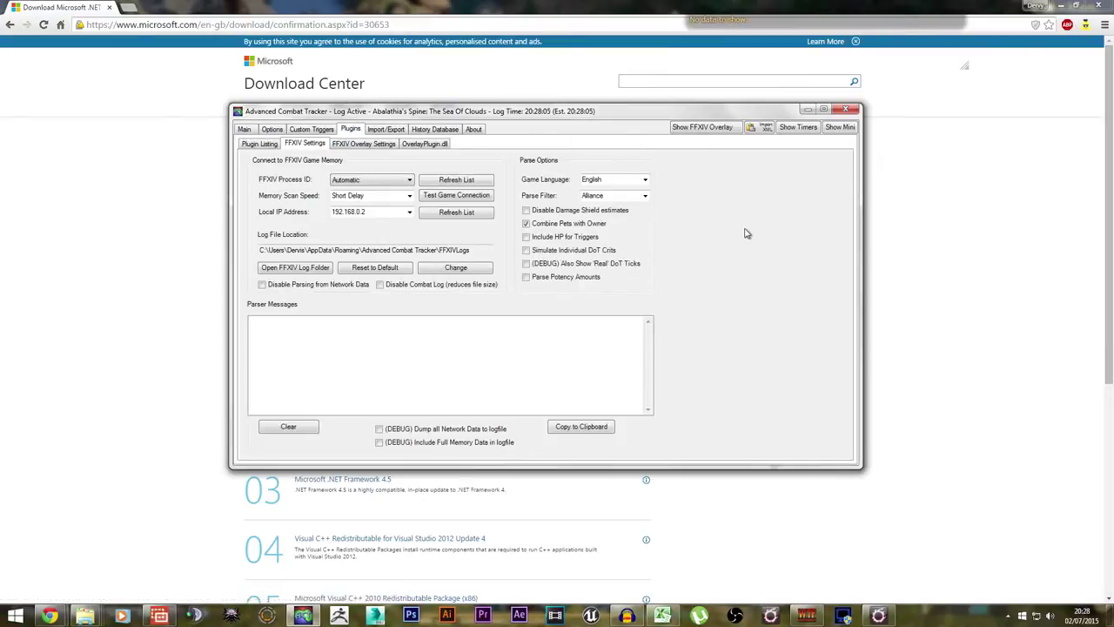